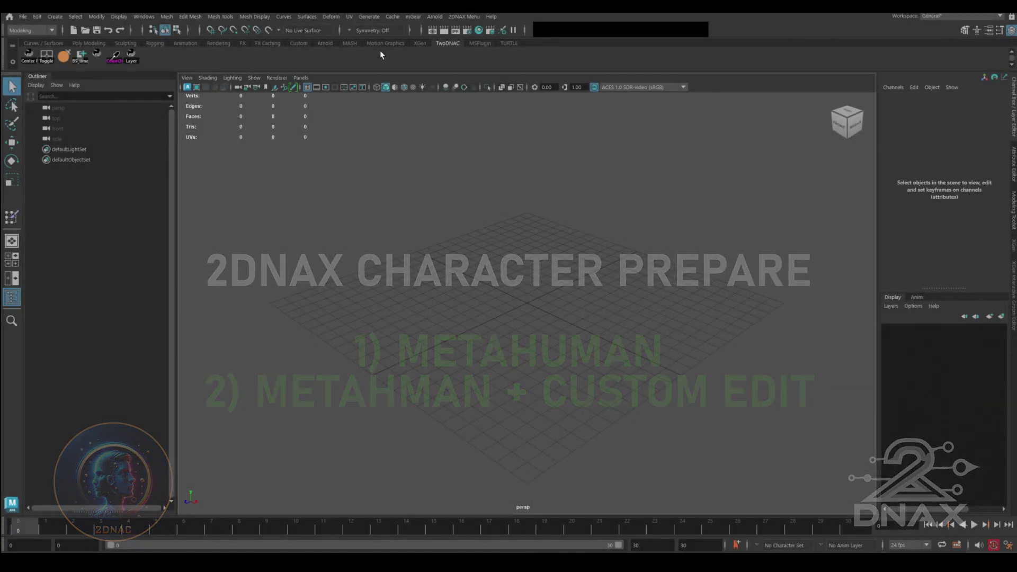
Create a BlendShape Only project named MetahumanCreator with a character named Character_01 in the 2DNAX HelixEdit tool.
left_click(464, 16)
mouse_move(481, 38)
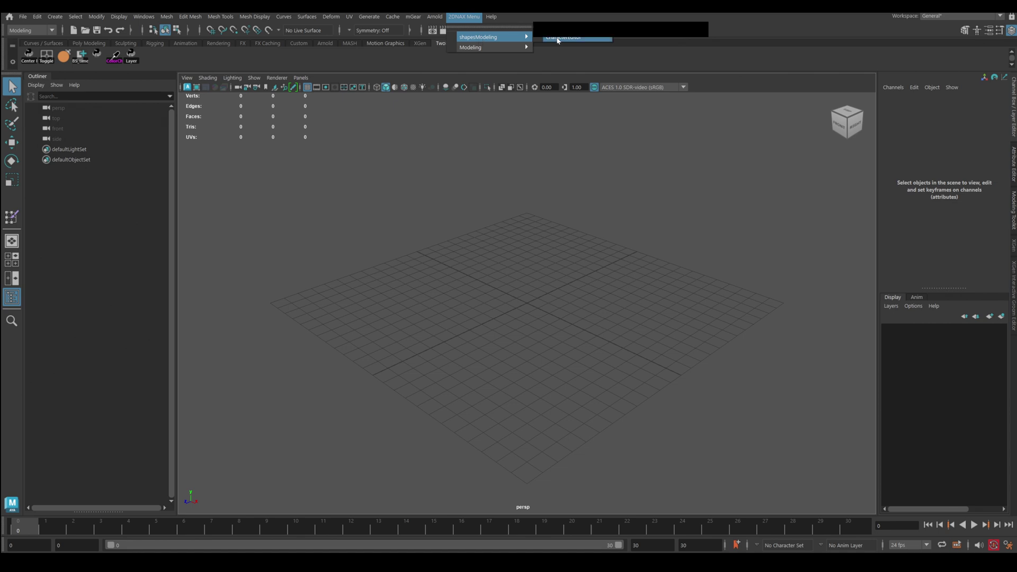
left_click(563, 38)
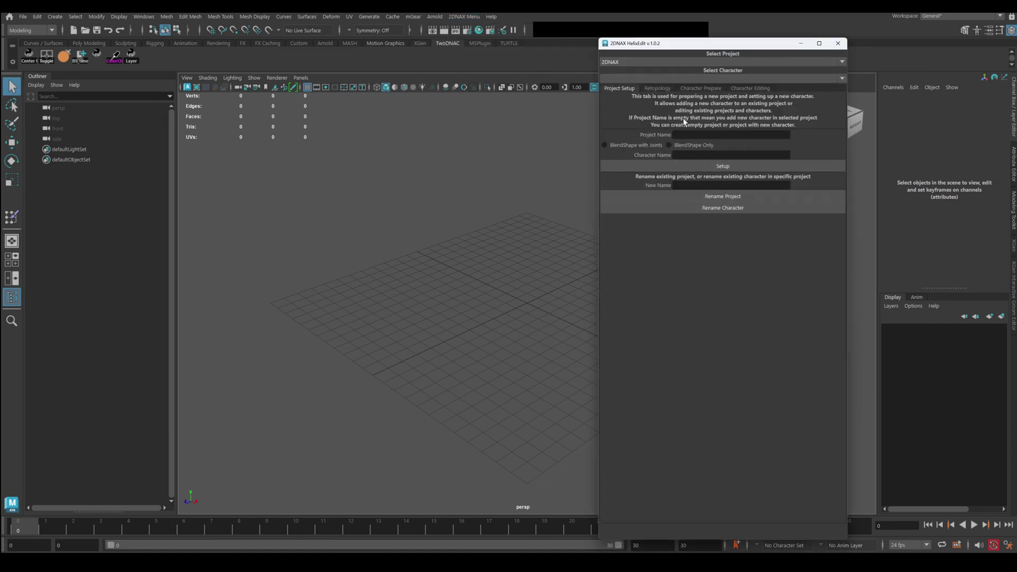
left_click(689, 134)
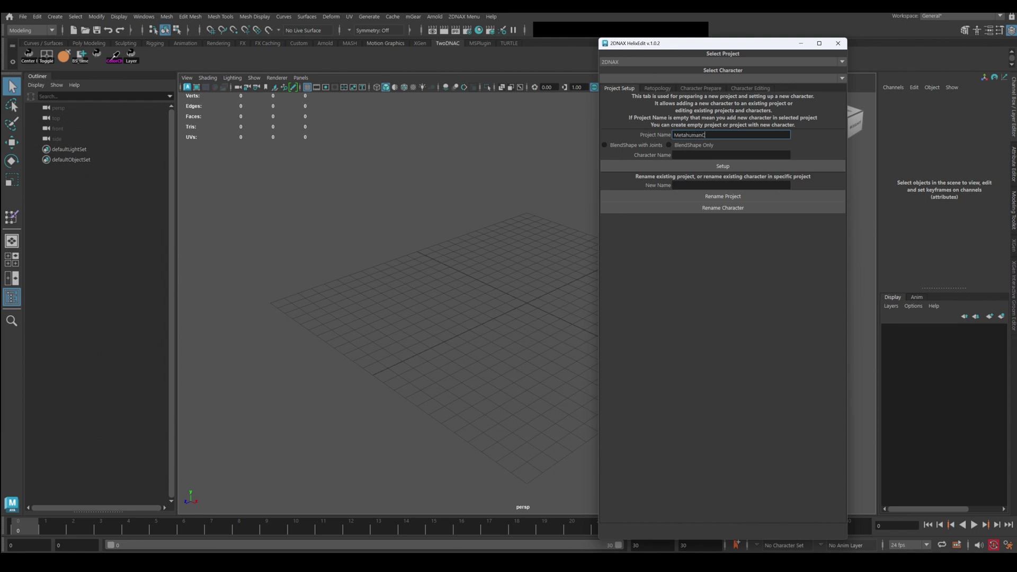
left_click(669, 145)
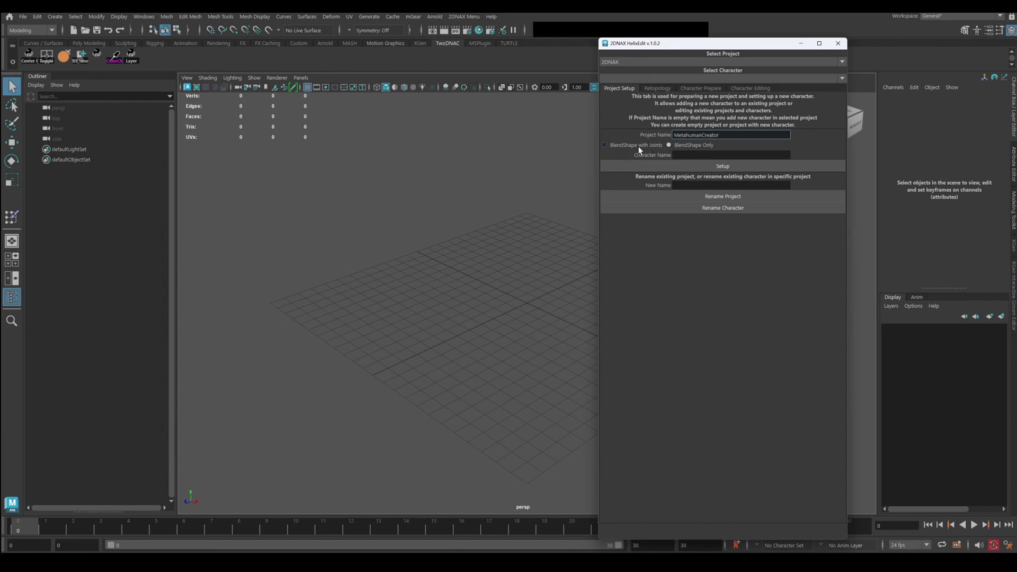
left_click(675, 155)
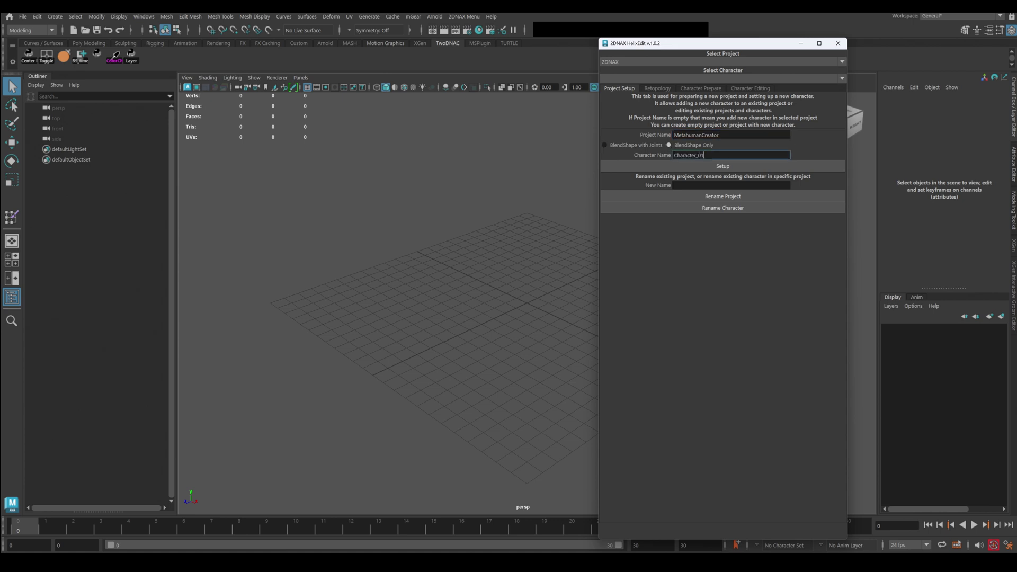
left_click(708, 166)
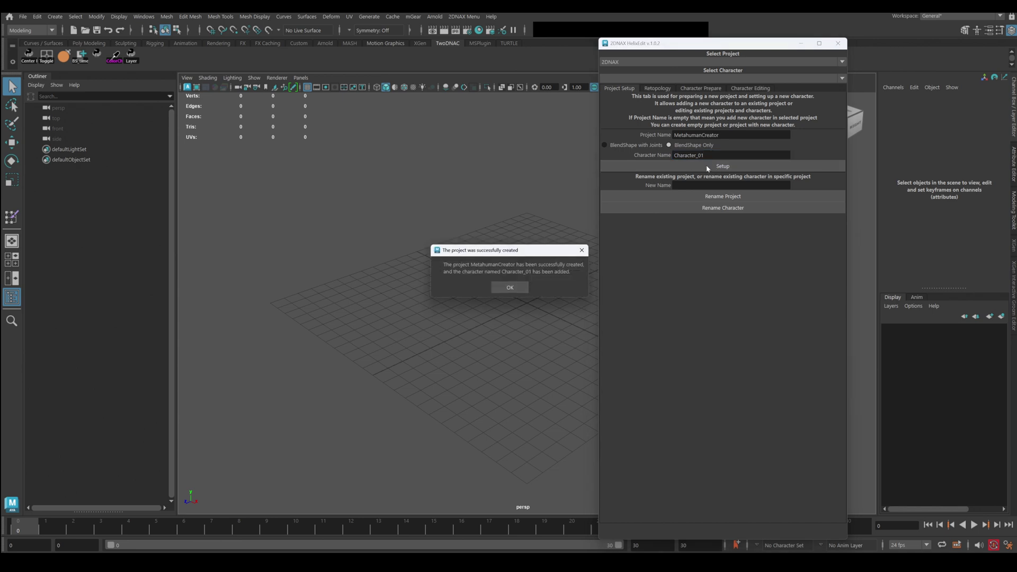
left_click(510, 287)
Select the MetahumanCreator project with Character_01 and open the Character Prepare settings.
left_click(625, 62)
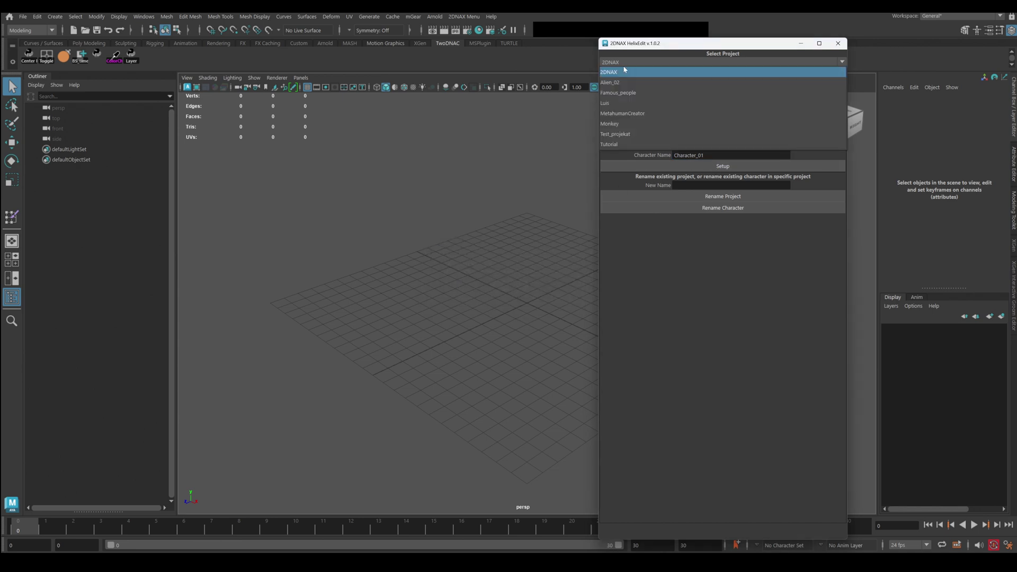
left_click(621, 113)
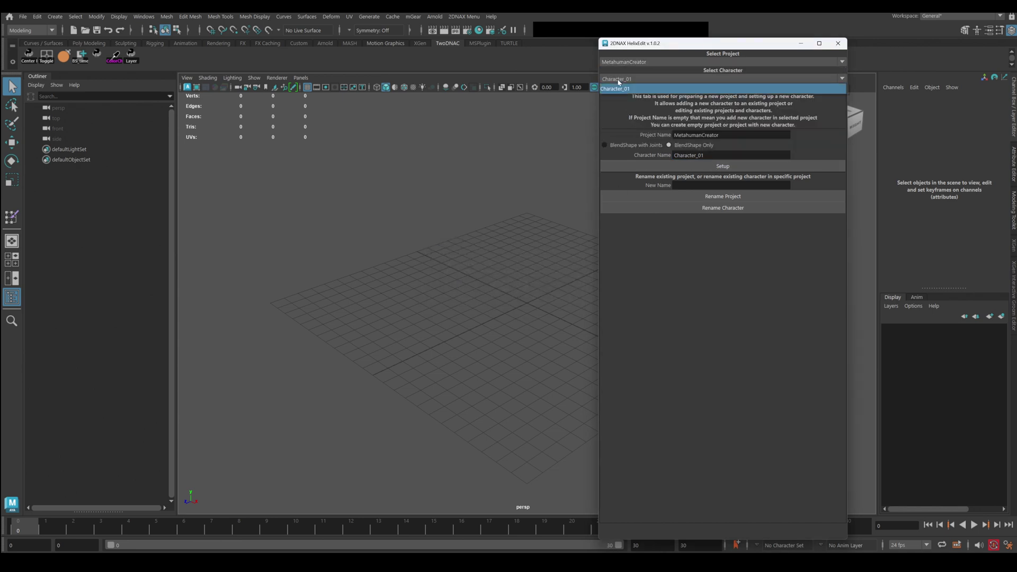
left_click(687, 87)
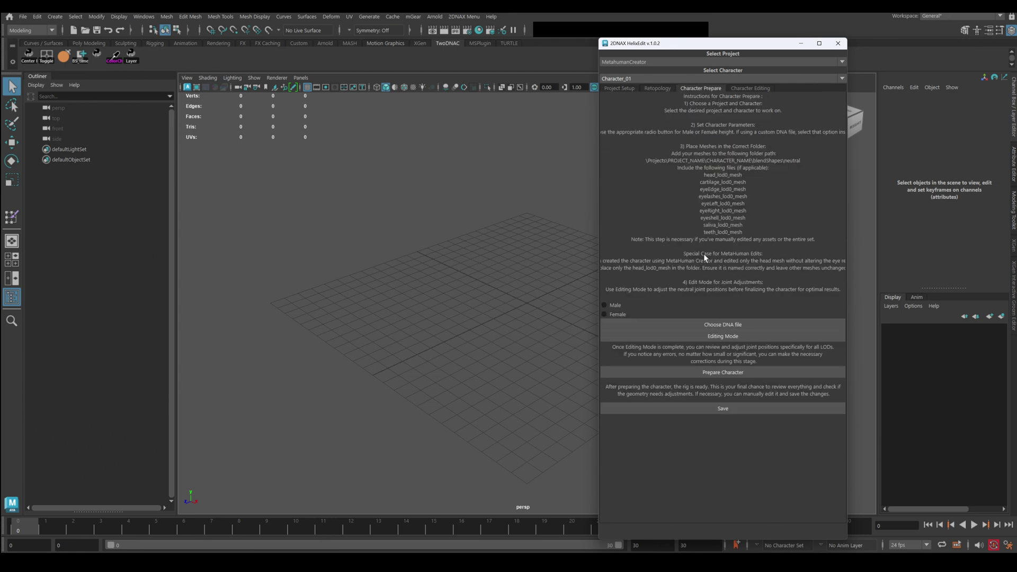
left_click_drag(708, 46, 606, 41)
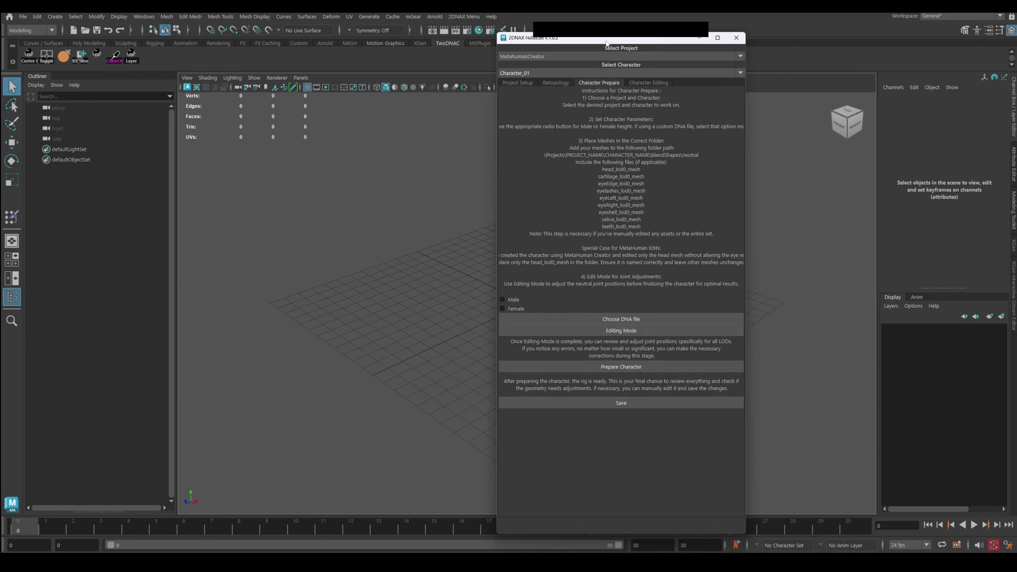
Start choosing the DNA file and review the folder path from 9ba8UATZ_asset down to B_M_03's SourceAssets in File Explorer.
left_click(623, 319)
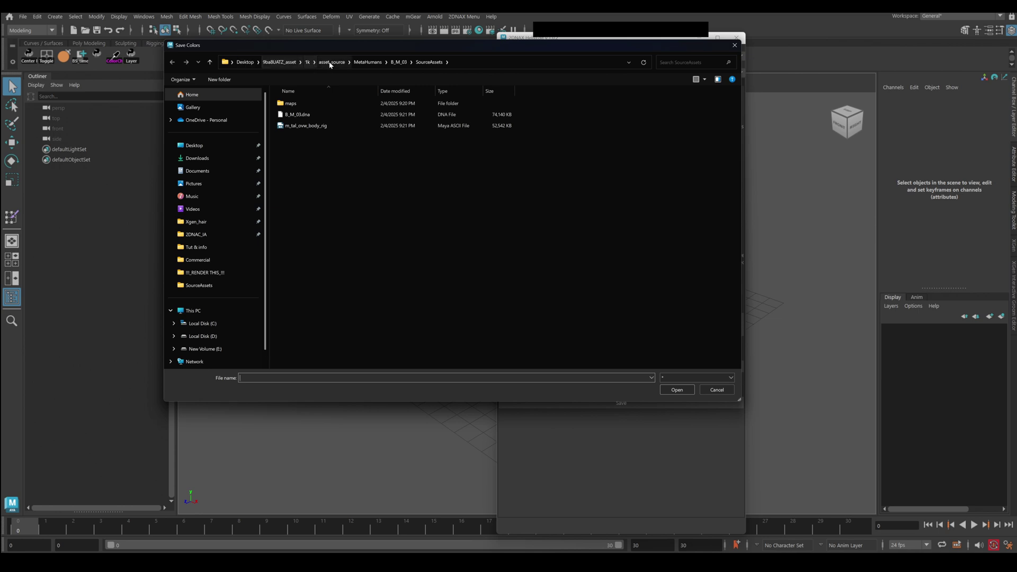
key("alt+Tab")
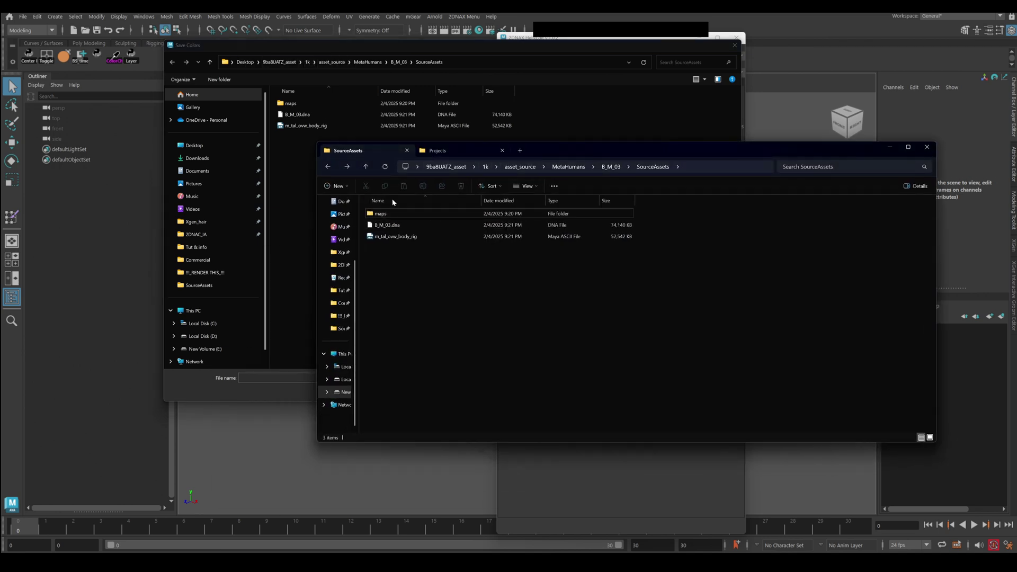
left_click(560, 170)
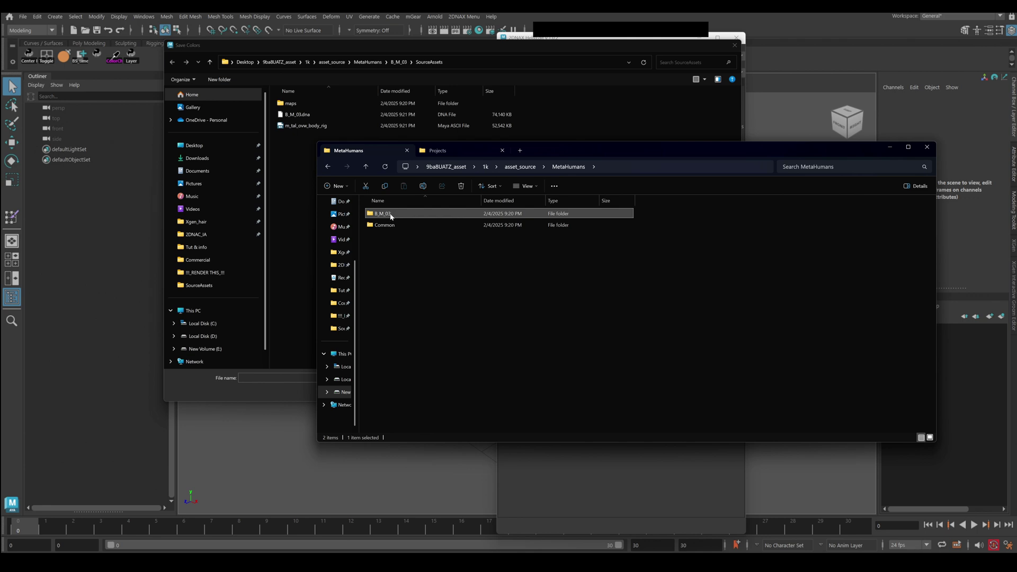
left_click(520, 167)
left_click(446, 167)
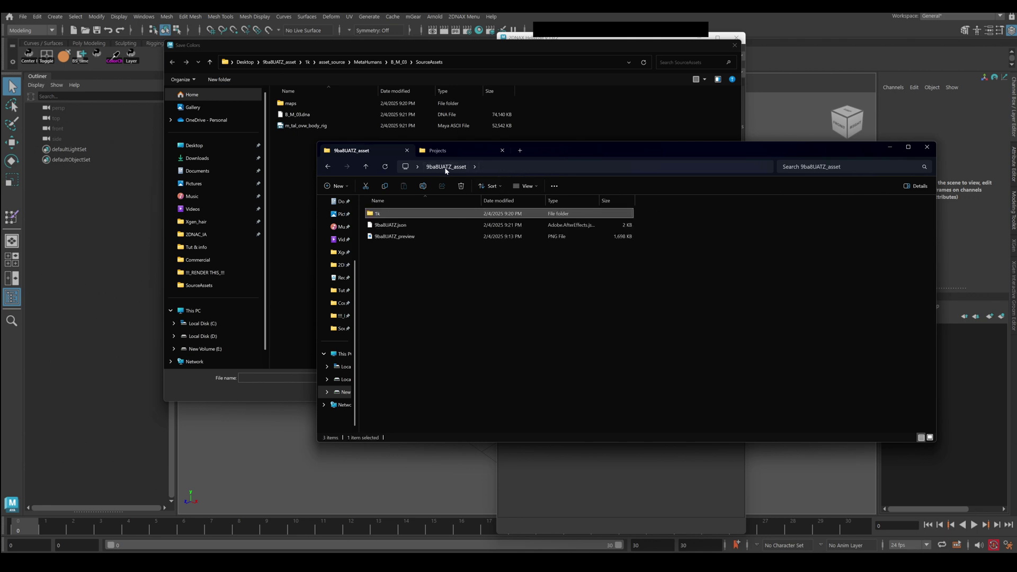
double_click(382, 214)
double_click(383, 216)
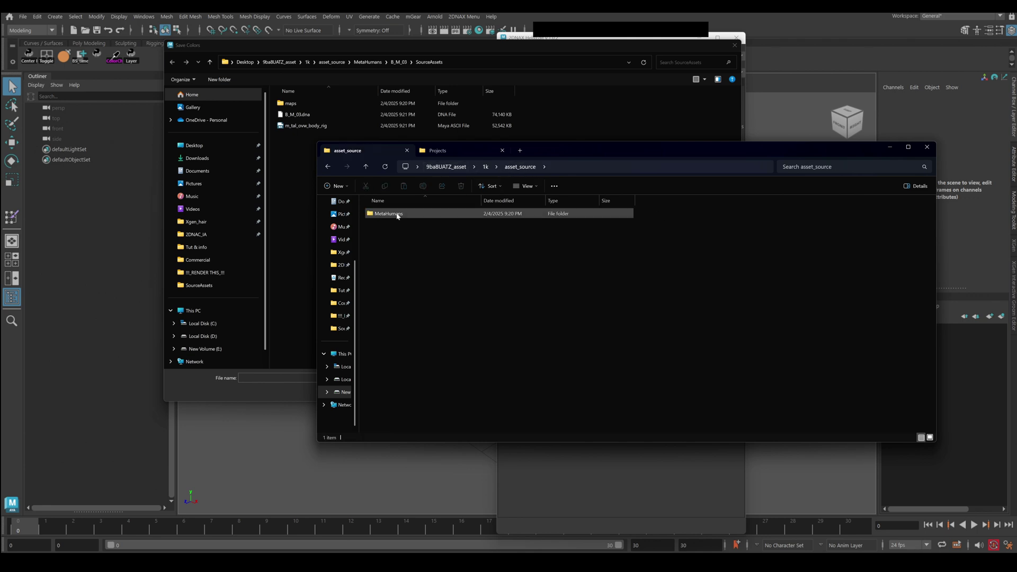
double_click(386, 215)
double_click(384, 214)
double_click(392, 212)
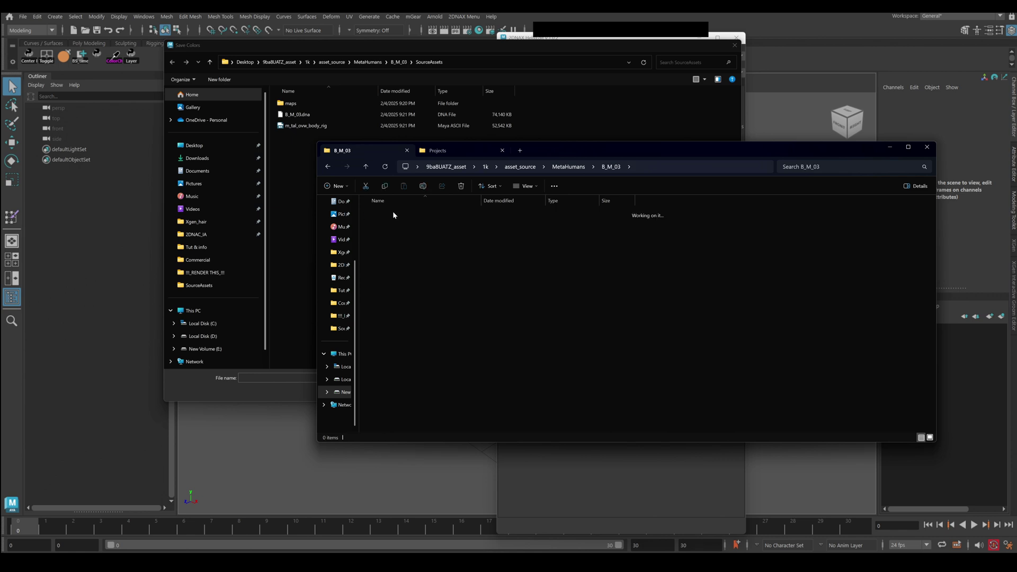
left_click(385, 229)
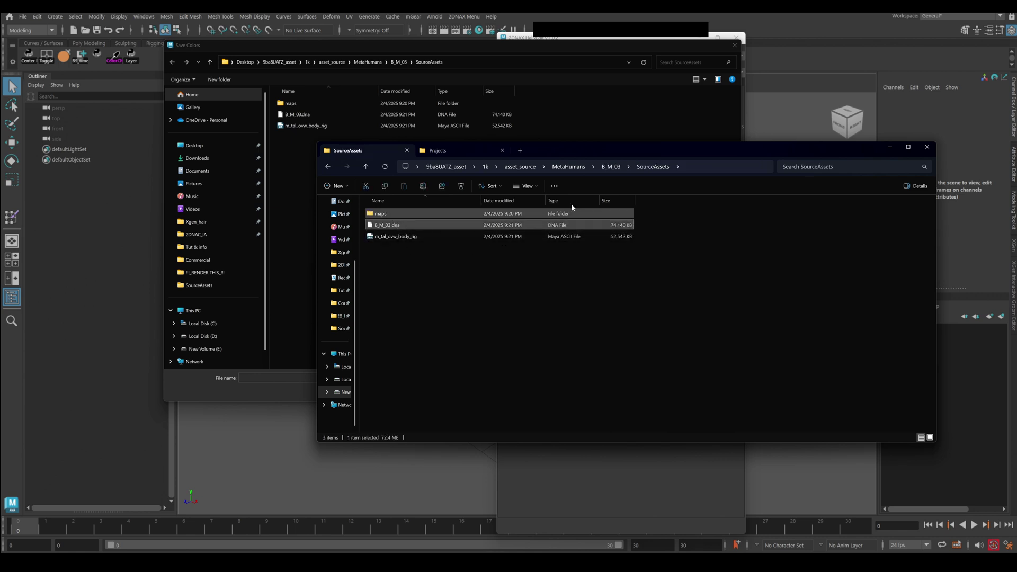
left_click(890, 147)
Choose B_M_03.dna as the character's DNA file and load the head in Editing Mode.
left_click(326, 111)
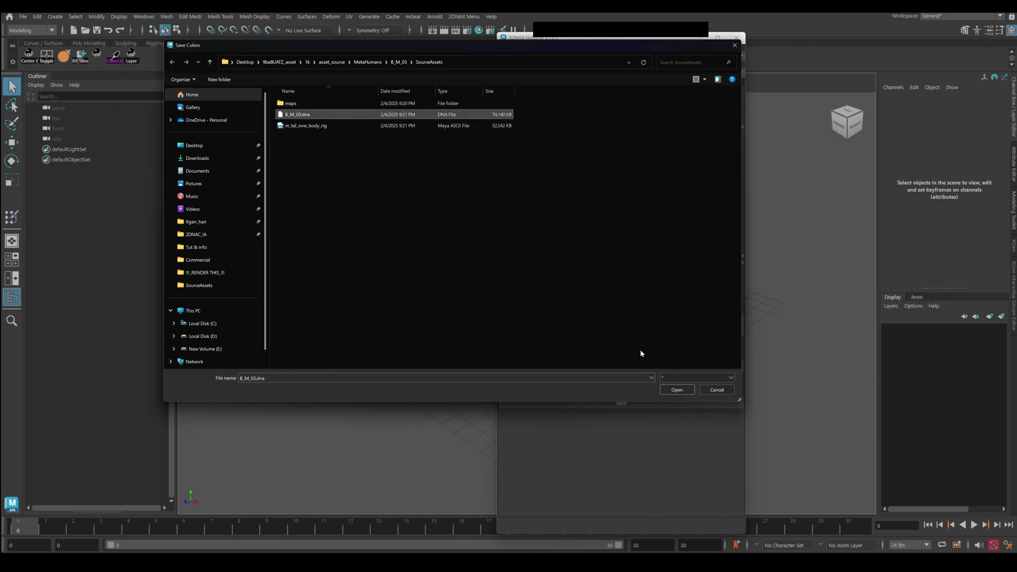
left_click(670, 391)
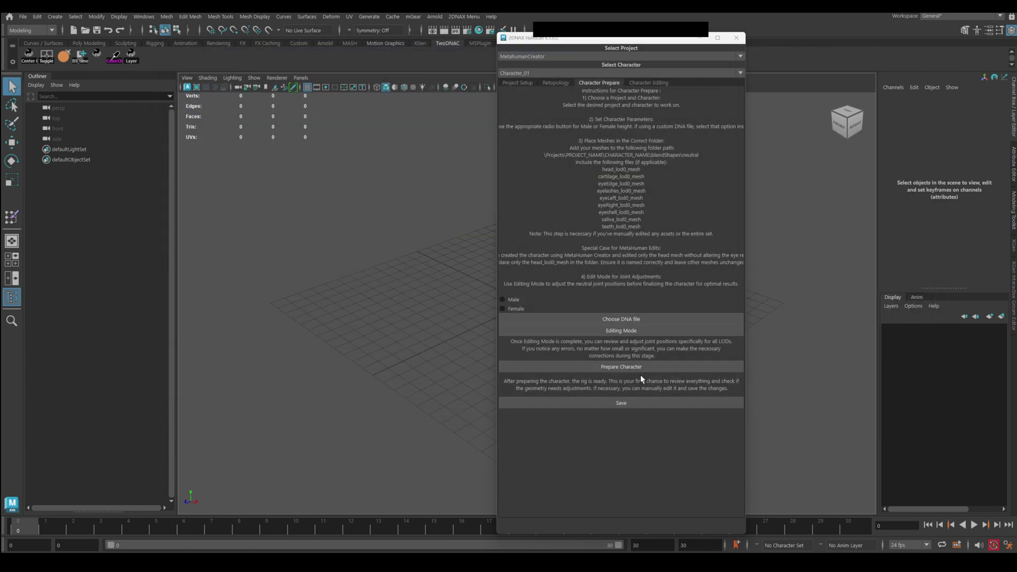
left_click(615, 331)
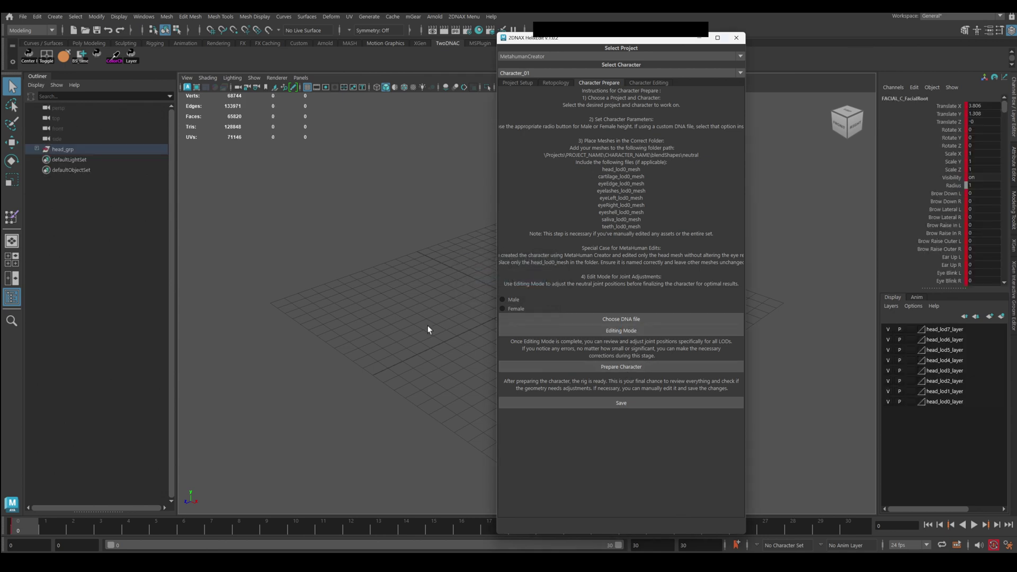
Frame the loaded head, show wireframe on shaded, and hide the joints in the viewport.
left_click_drag(82, 159, 70, 151)
left_click_drag(609, 40, 763, 48)
key("f")
left_click(524, 246)
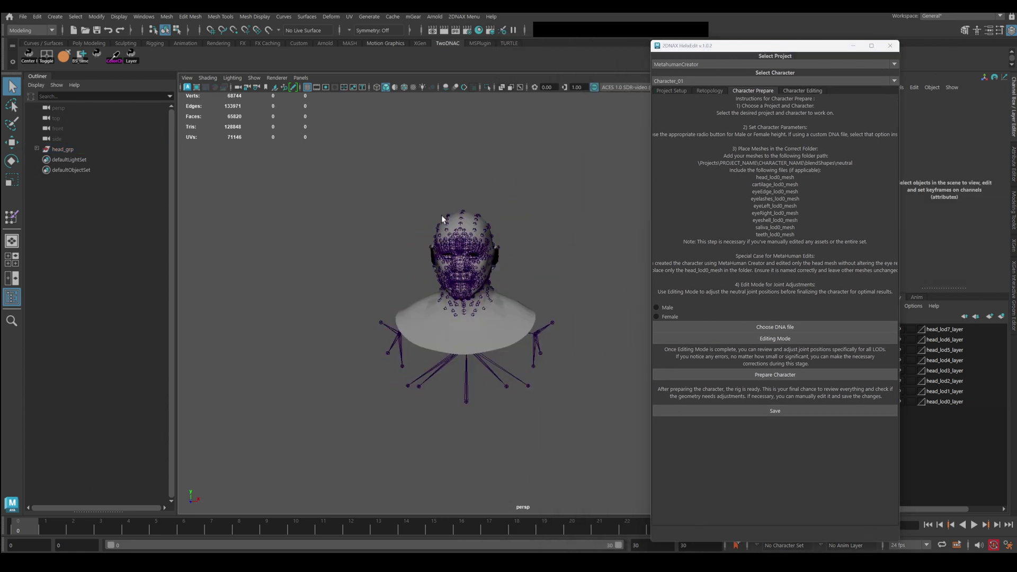
right_click_drag(441, 217, 467, 297, "alt")
middle_click_drag(468, 298, 578, 347, "alt")
right_click_drag(579, 347, 506, 264, "alt")
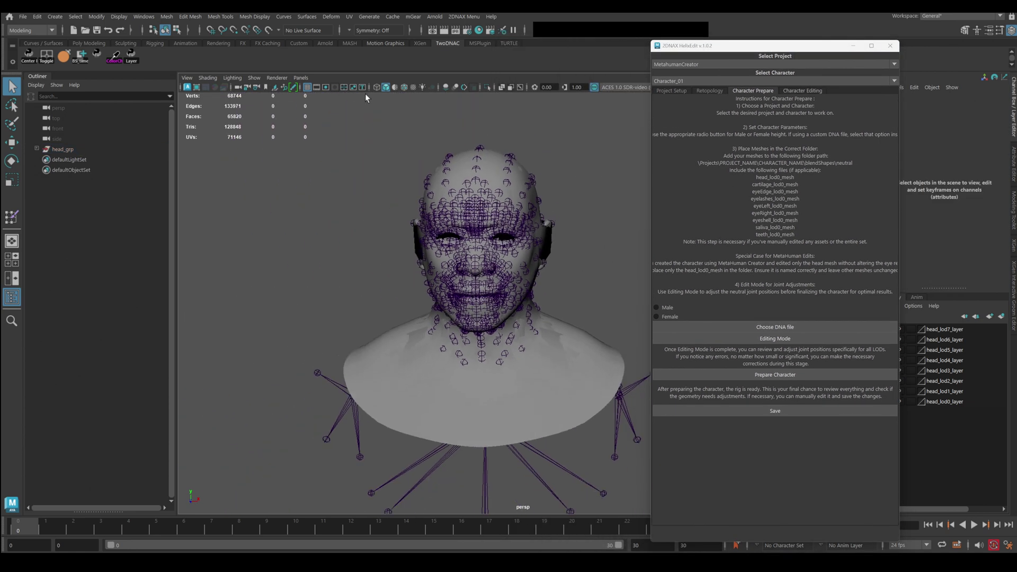
left_click(405, 88)
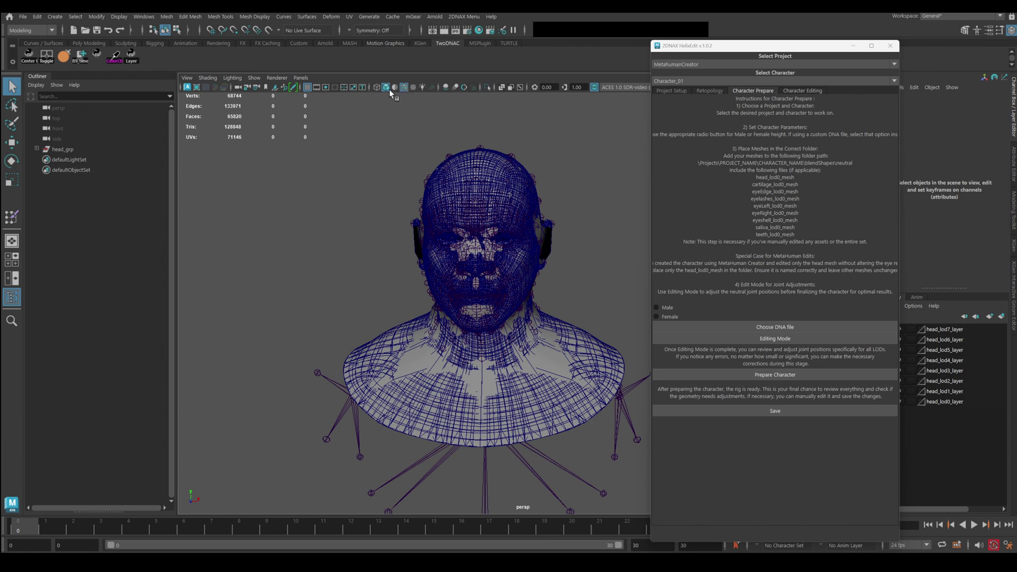
left_click(254, 77)
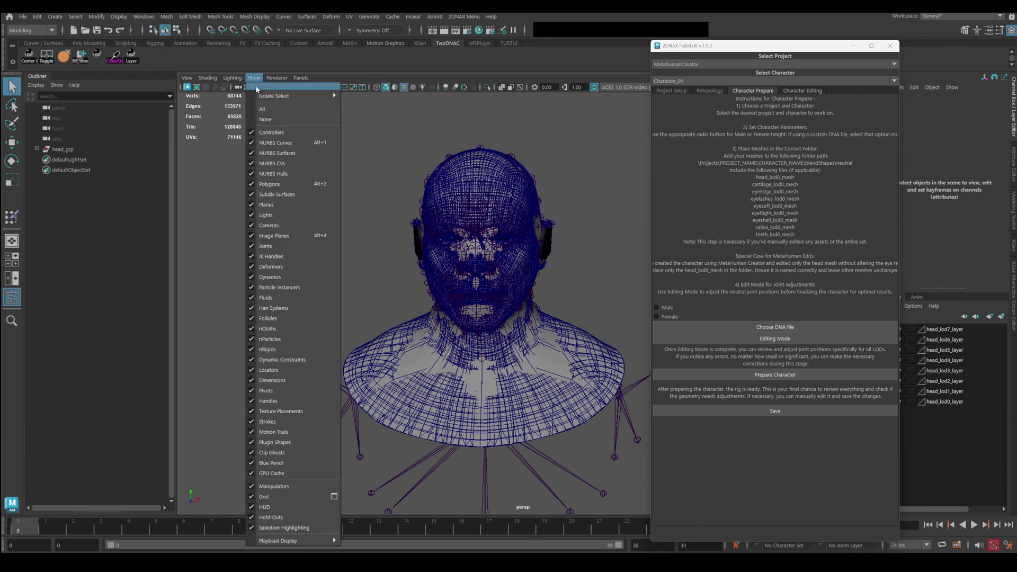
left_click(265, 246)
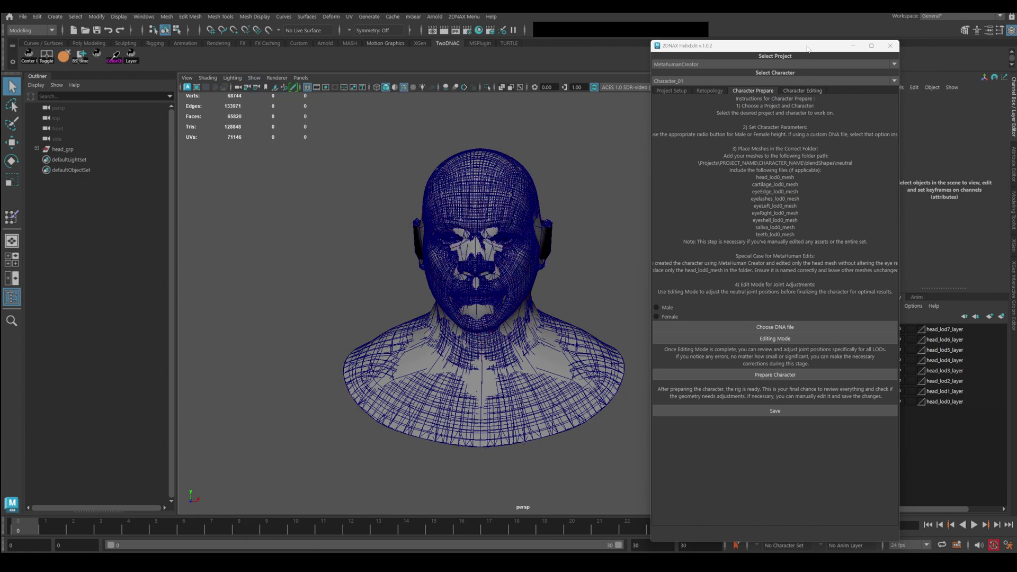
Hide the display layers head_lod7 through head_lod1, leaving only head_lod0 visible.
left_click_drag(807, 49, 762, 48)
mouse_move(550, 275)
left_mouse_down("alt")
mouse_move(590, 278)
mouse_move(546, 275)
left_mouse_up("alt")
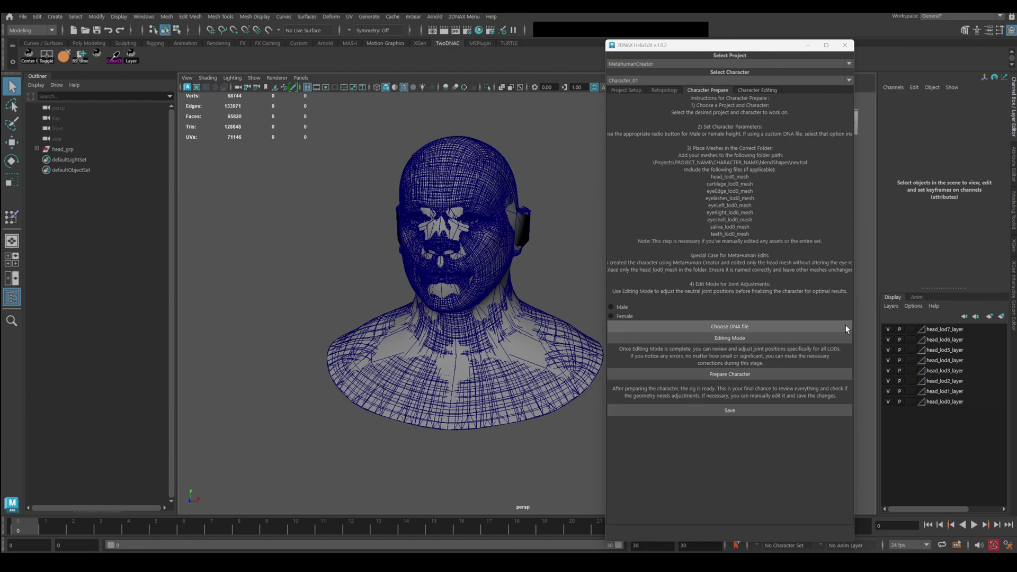
left_click_drag(888, 329, 889, 392)
Hide the eyelashes and eyeshell LOD0 meshes to expose the eyes.
scroll(463, 282, "up", 10)
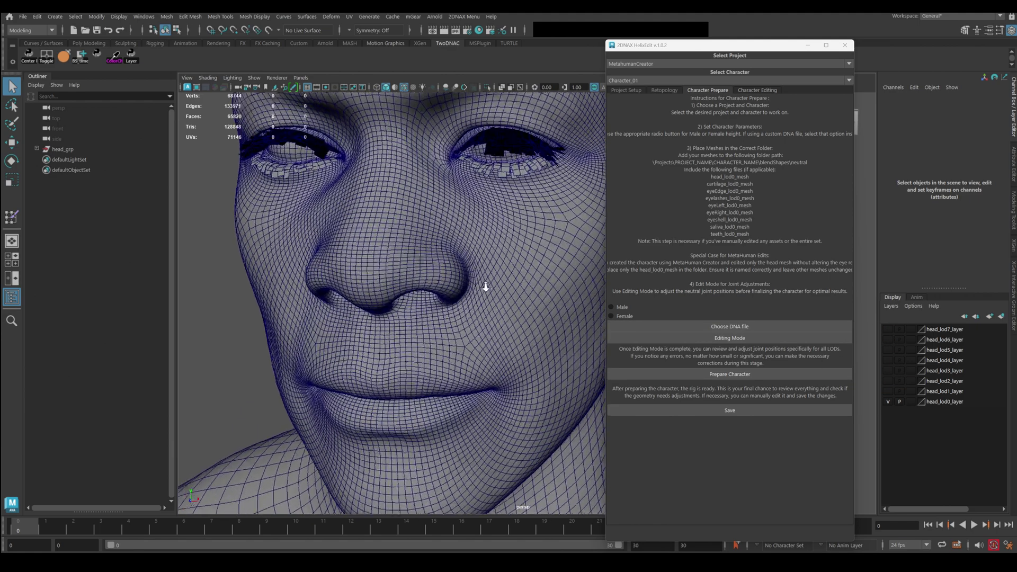
left_click(495, 154)
key("f")
left_click_drag(469, 275, 528, 261, "alt")
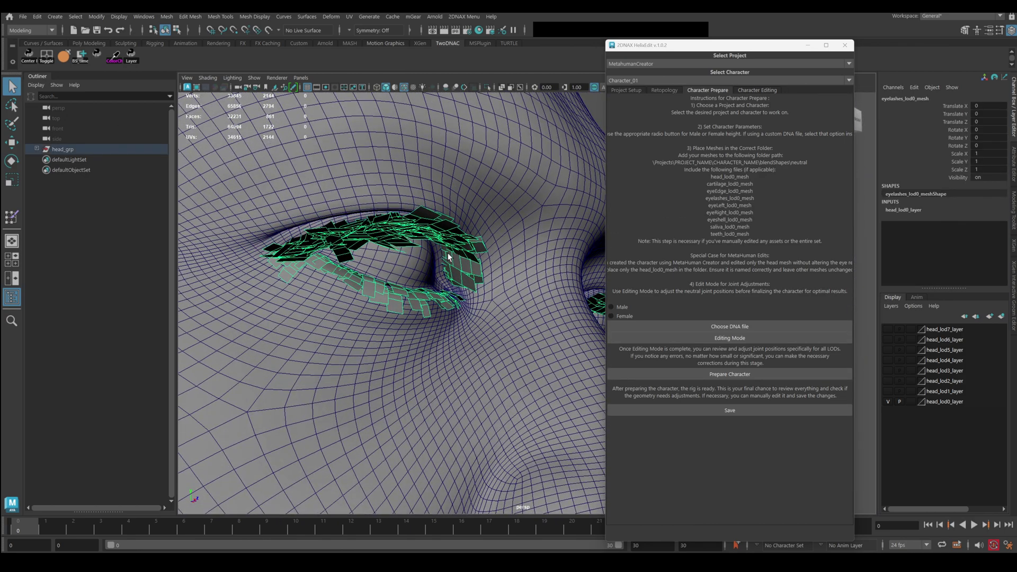
key("ctrl+h")
left_click(393, 255)
key("ctrl+h")
Examine the right eyeball and the eyeEdge mesh up close from several angles.
mouse_move(392, 259)
left_mouse_down("alt")
mouse_move(415, 262)
mouse_move(392, 264)
left_mouse_up("alt")
left_click(393, 263)
key("f")
middle_click_drag(473, 275, 355, 274, "alt")
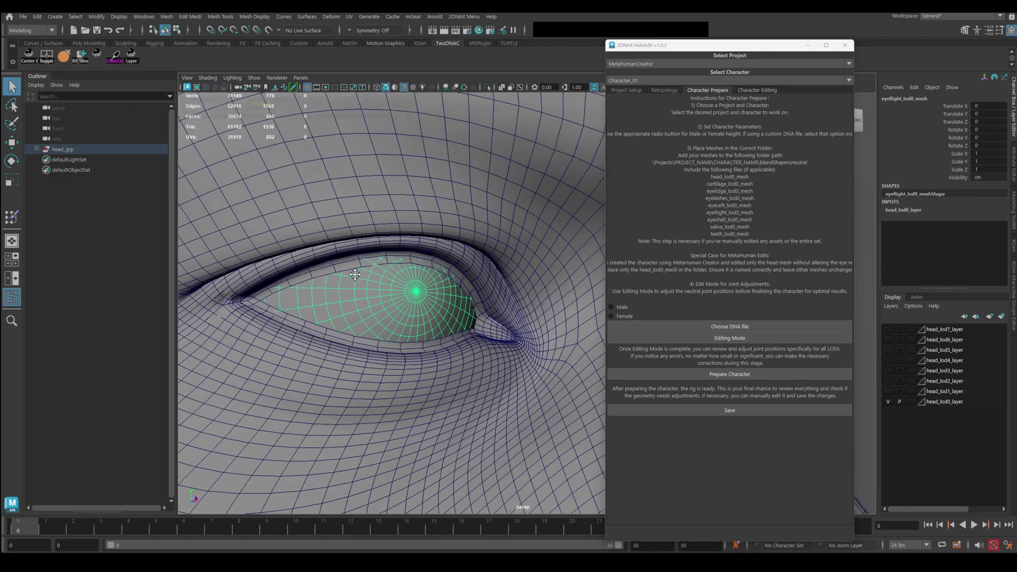
left_click_drag(355, 274, 418, 288, "alt")
left_click(422, 176)
right_click_drag(418, 289, 422, 350, "alt")
left_click_drag(423, 349, 415, 293, "alt")
right_click_drag(494, 315, 356, 227, "alt")
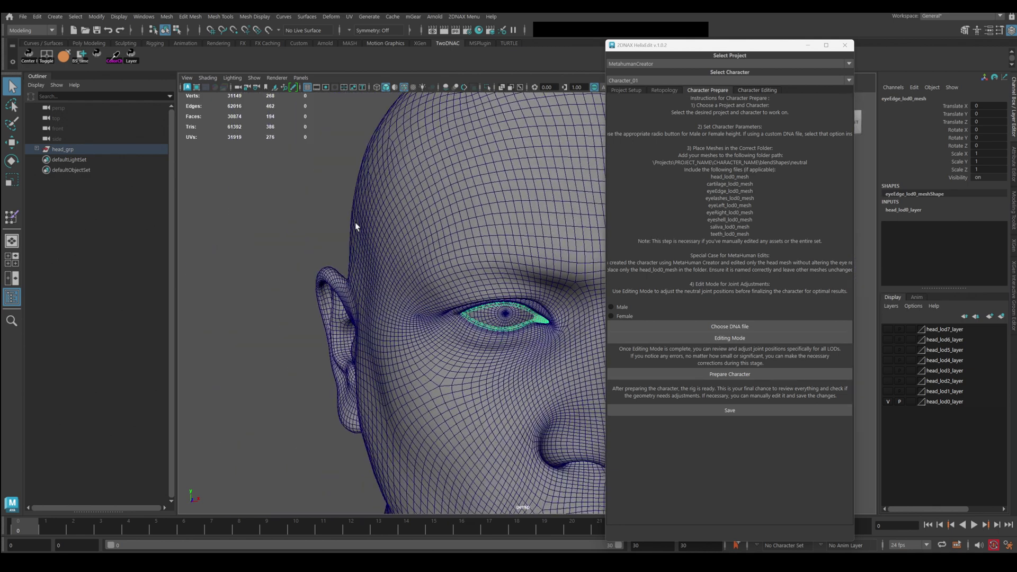
scroll(356, 227, "down", 1)
Select all meshes in head_lod0_grp and unhide them.
left_click(37, 149)
left_click(43, 160)
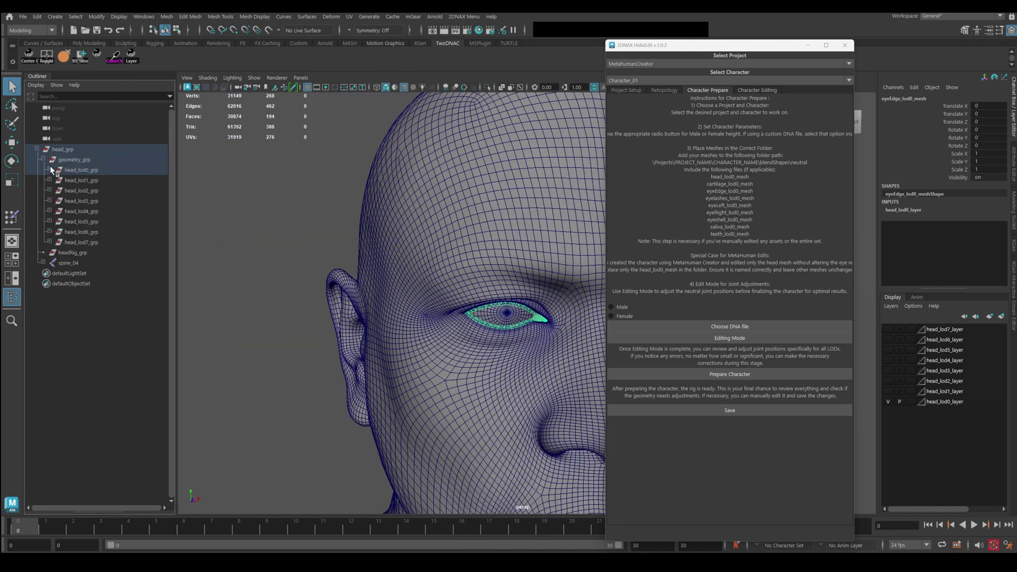
left_click(50, 169)
left_click_drag(95, 180, 115, 262)
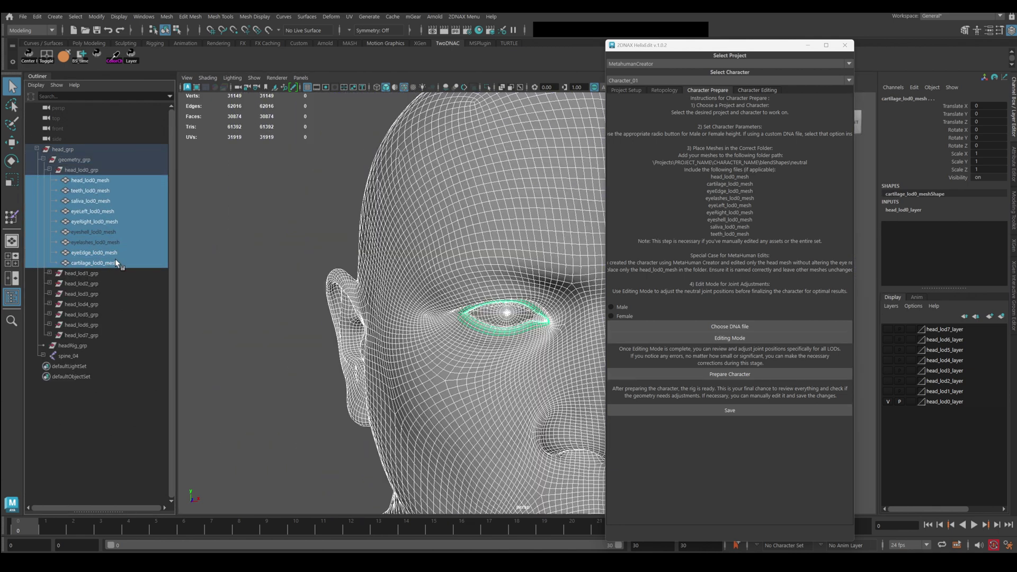
key("shift+h")
left_click(498, 276)
left_click(256, 245)
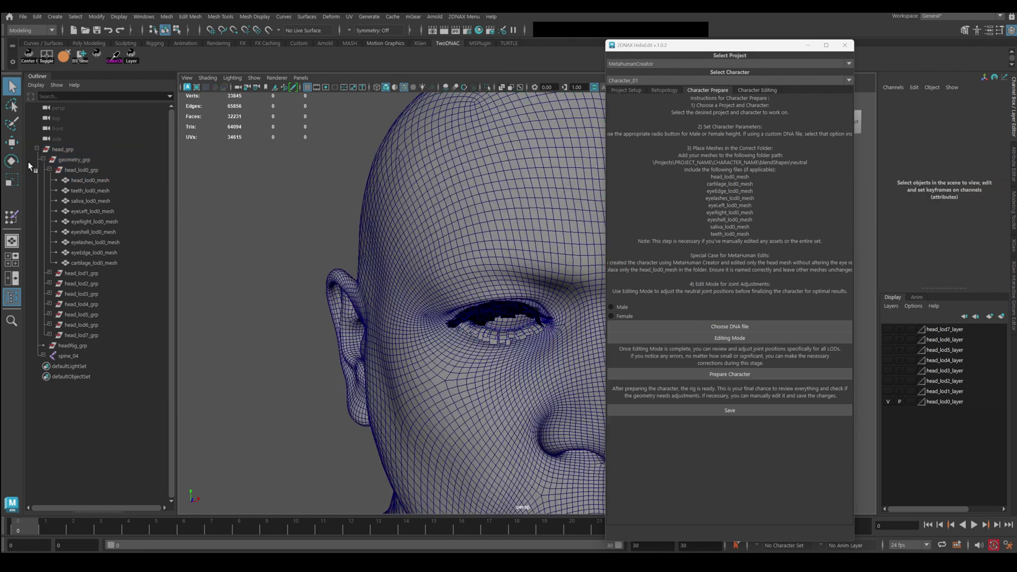
Collapse the head_grp hierarchy, frame the whole head and run Prepare Character.
left_click(43, 160)
left_click(36, 149)
key("f")
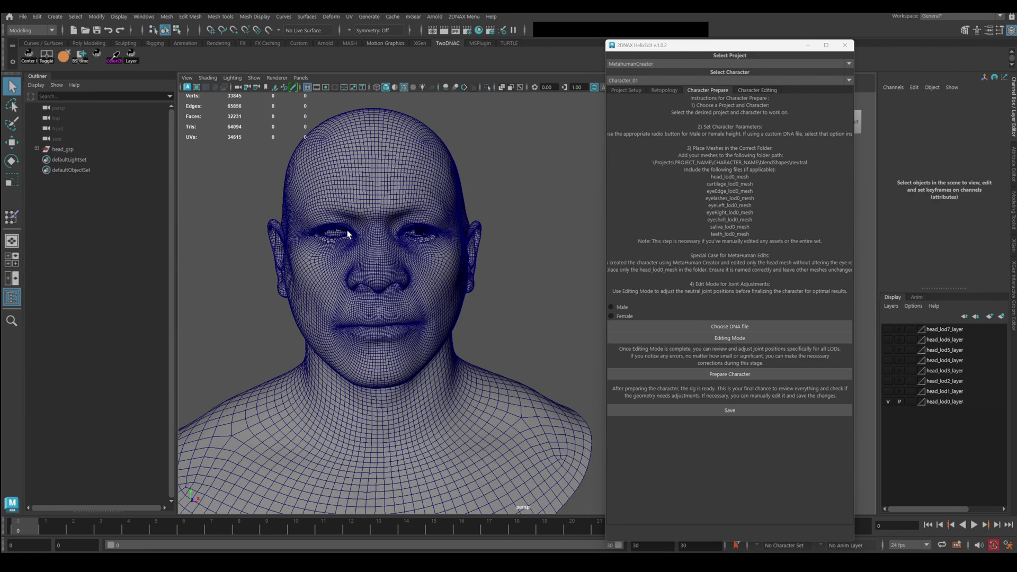
left_click(751, 373)
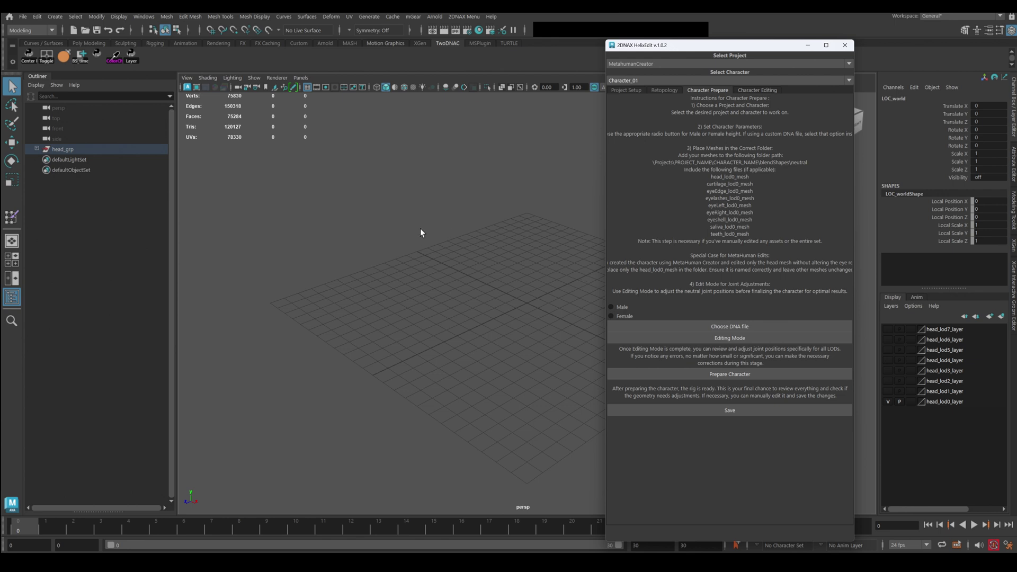
Frame head_grp with its face control board, try moving the CTRL_C_mouth control slightly, and undo the move.
key("f")
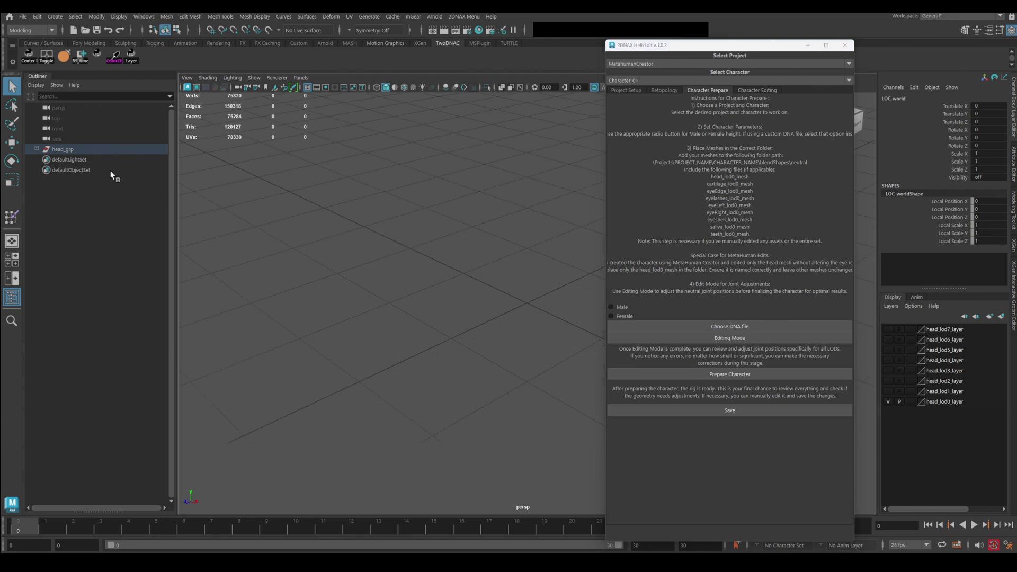
left_click(69, 152)
key("f")
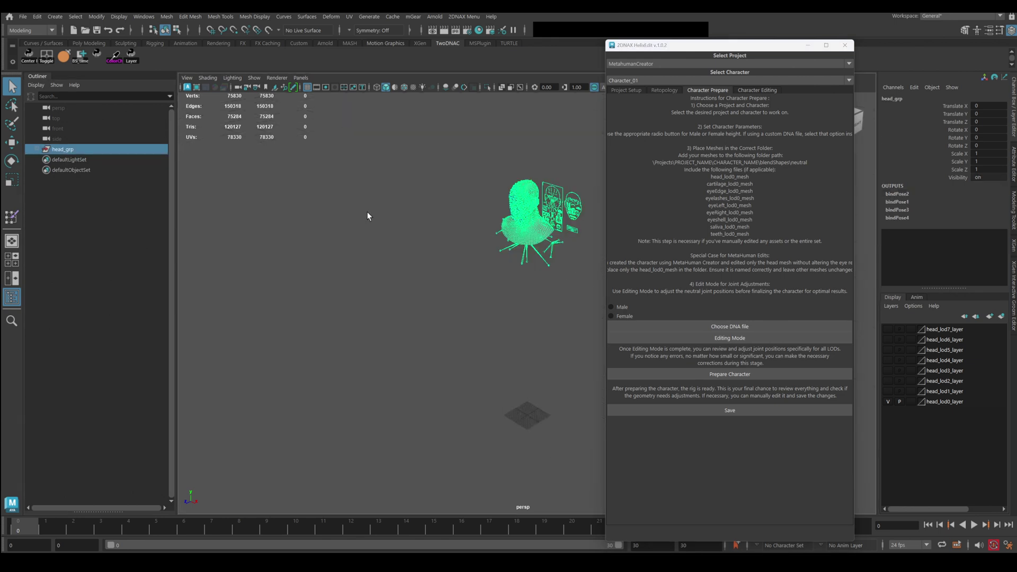
left_click_drag(433, 257, 512, 217, "alt")
scroll(512, 217, "up", 3)
middle_click_drag(512, 217, 480, 345, "alt")
right_click_drag(480, 345, 582, 250, "alt")
left_click(549, 248)
key("w")
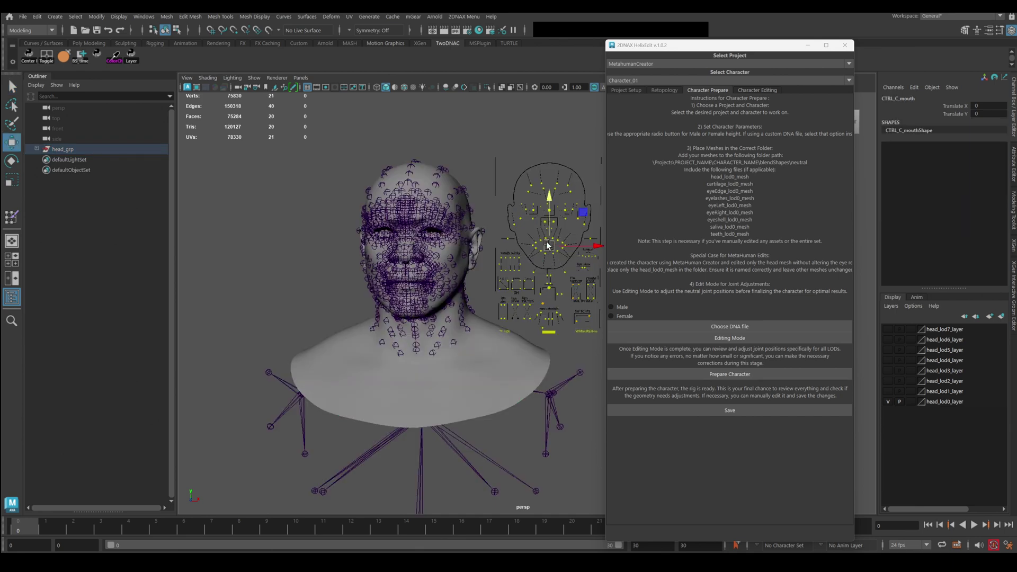
left_click_drag(549, 247, 548, 242)
key("ctrl+z")
Hide the joints in the viewport, test the CTRL_C_mouth control again on the unobstructed face, and undo that move.
left_click(253, 80)
left_click(252, 246)
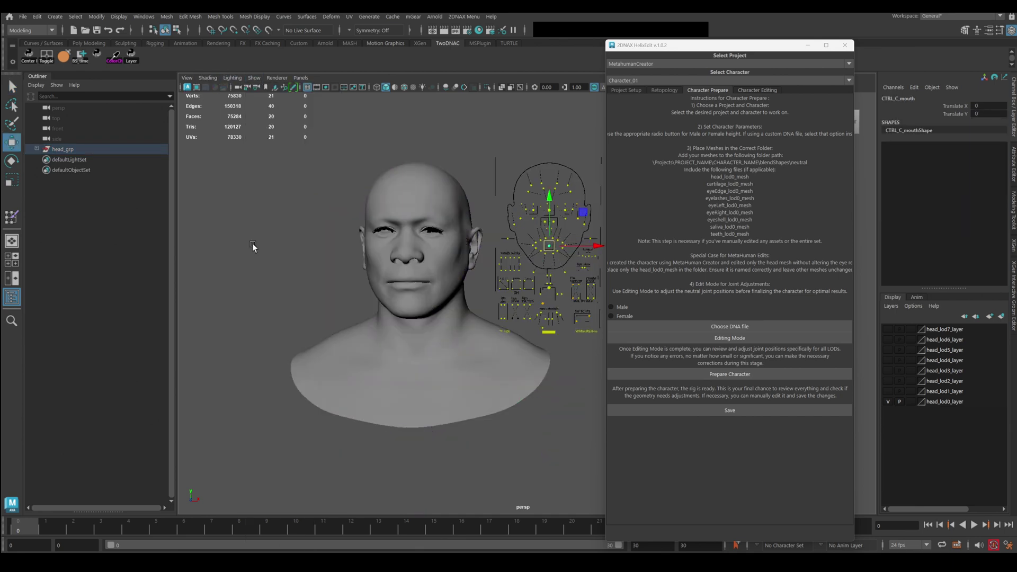
right_click_drag(319, 243, 482, 241, "alt")
left_click_drag(560, 221, 555, 216)
key("ctrl+z")
right_click_drag(483, 328, 409, 250, "alt")
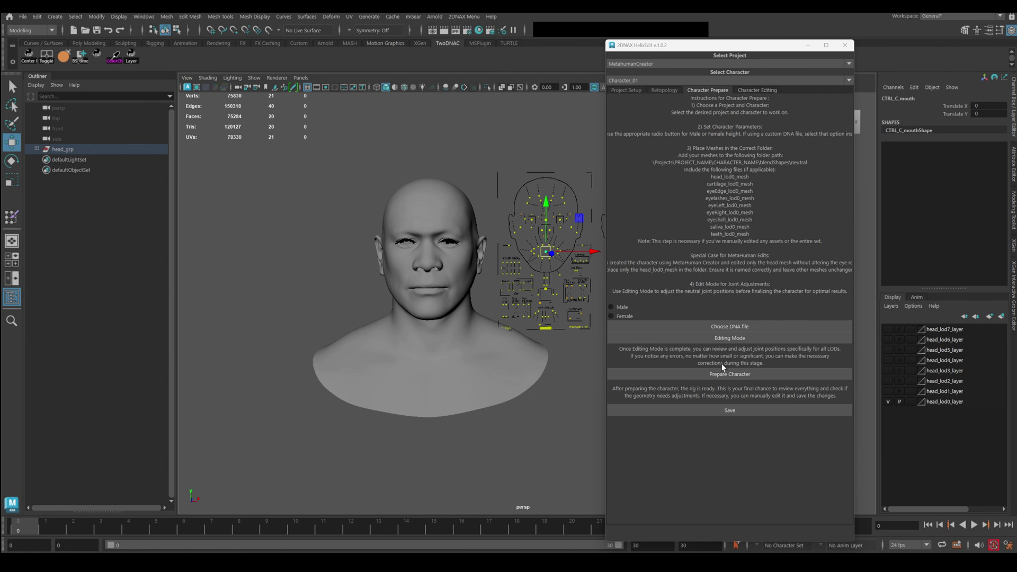
Save the prepared character and load character_prepared.mb for character editing.
left_click(729, 412)
left_click(757, 90)
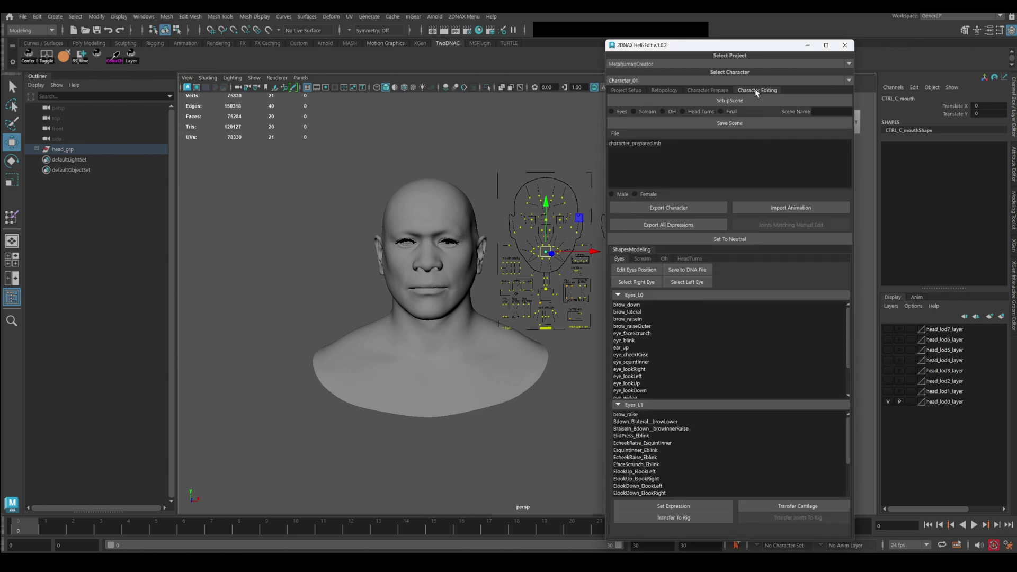
left_click(649, 143)
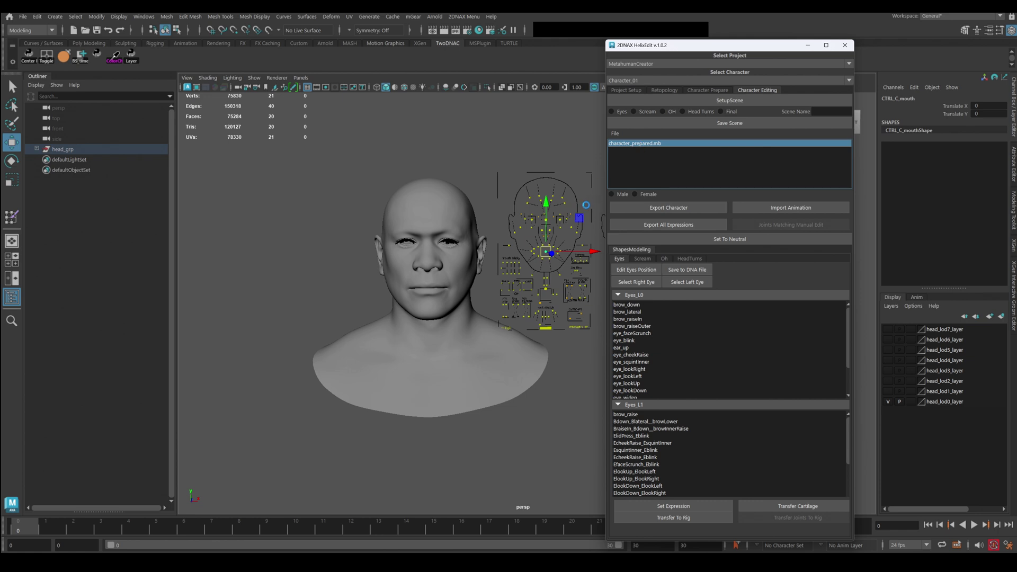
left_click(583, 204)
Make the display layers head_lod1_layer through head_lod7_layer visible.
left_click(889, 391)
left_click(888, 381)
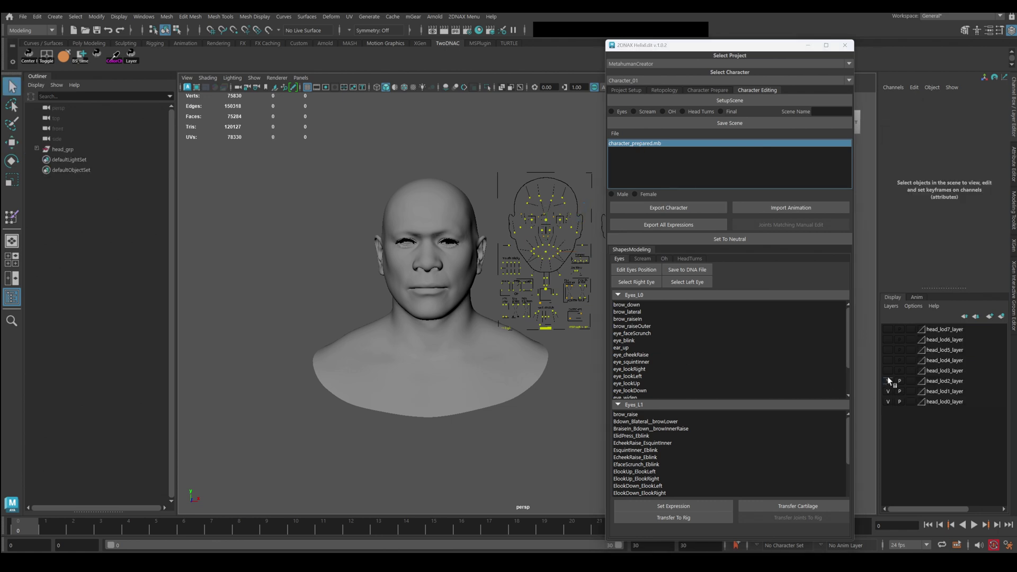
left_click(888, 370)
left_click(888, 360)
left_click(888, 349)
left_click(888, 340)
left_click(888, 329)
Expand head_grp and move head_lod7_grp straight down to Translate Y -40, keeping Translate X and Z at 0.
left_click(36, 149)
left_click(87, 243)
key("w")
scroll(465, 276, "down", 3)
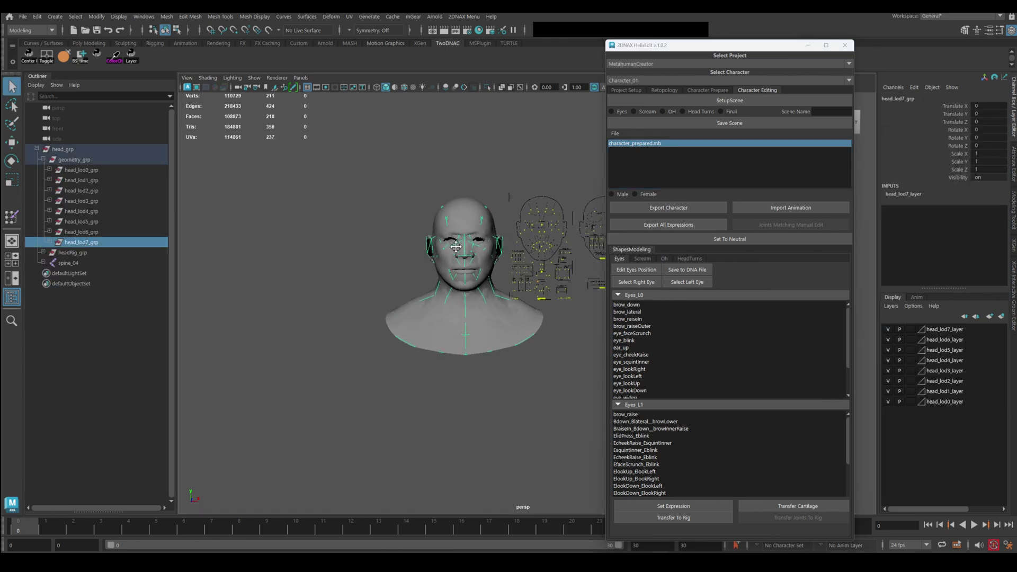
middle_click_drag(465, 276, 463, 233, "alt")
left_click_drag(462, 216, 466, 376)
left_click(975, 122)
left_click(986, 107, "ctrl")
type("0")
Set Translate X to -40 and Translate Y to -40 for head_lod6_grp.
left_click(88, 232)
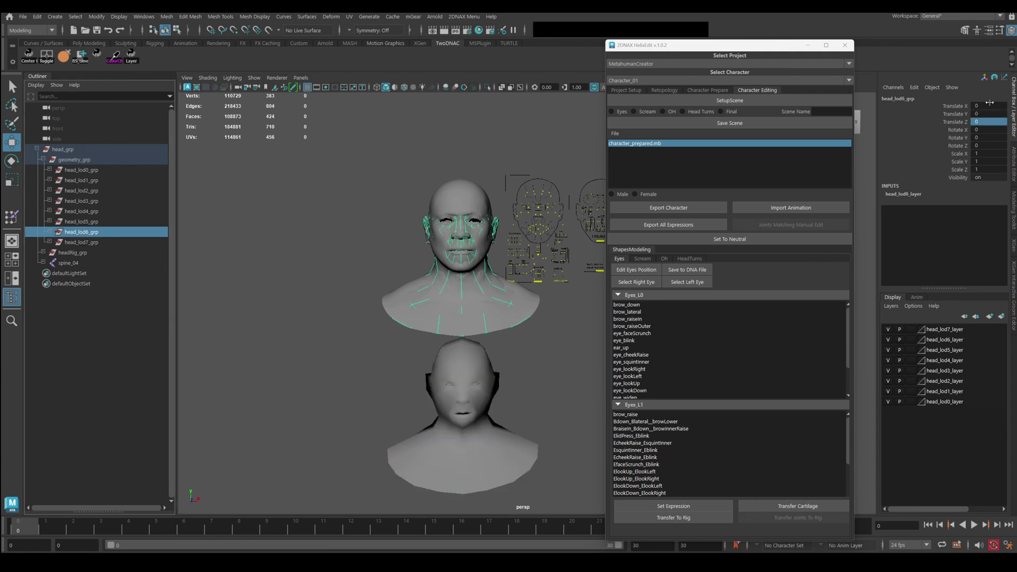
left_click(986, 113)
type("-40")
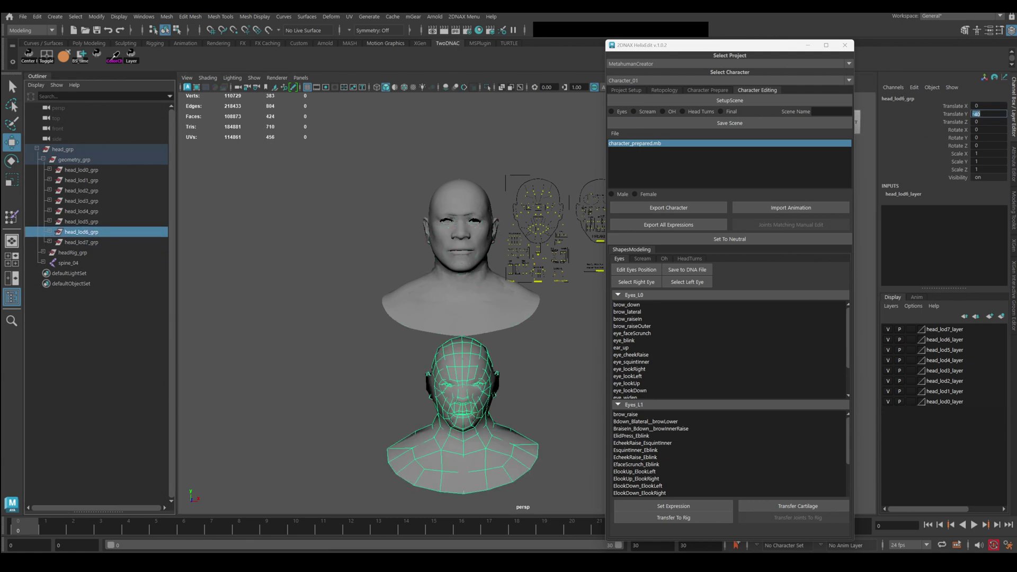
left_click(986, 106)
type("20")
key("Return")
type("-30")
key("Return")
type("-40")
Set Translate X to -80 and Translate Y to -40 for head_lod5_grp.
left_click(94, 222)
left_click(986, 106)
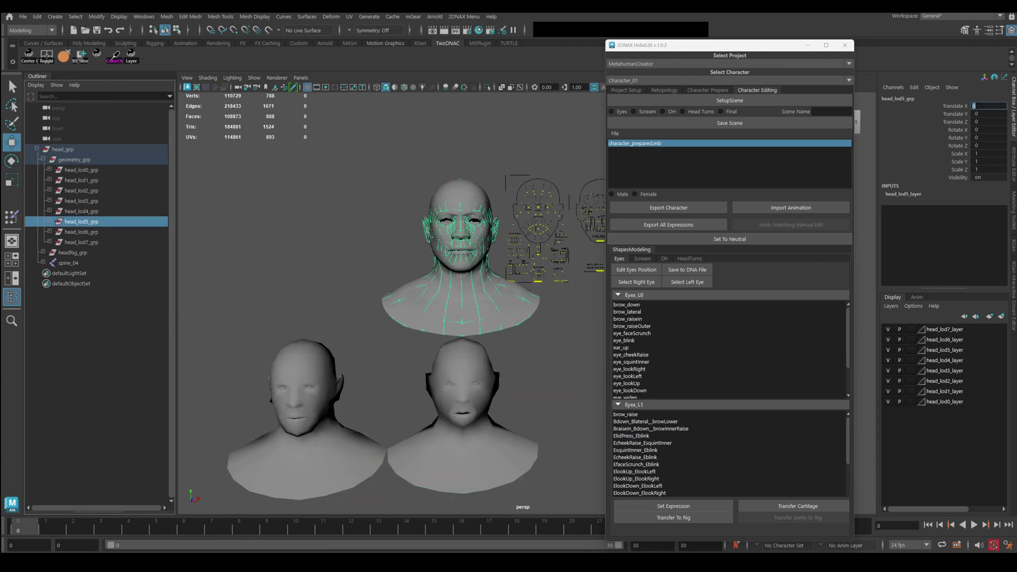
type("-80")
left_click(986, 113)
type("-40")
key("Return")
scroll(402, 302, "down", 3)
Set Translate Y to -40 and Translate X to -120 for head_lod4_grp.
left_click(83, 212)
left_click(986, 113)
type("-40")
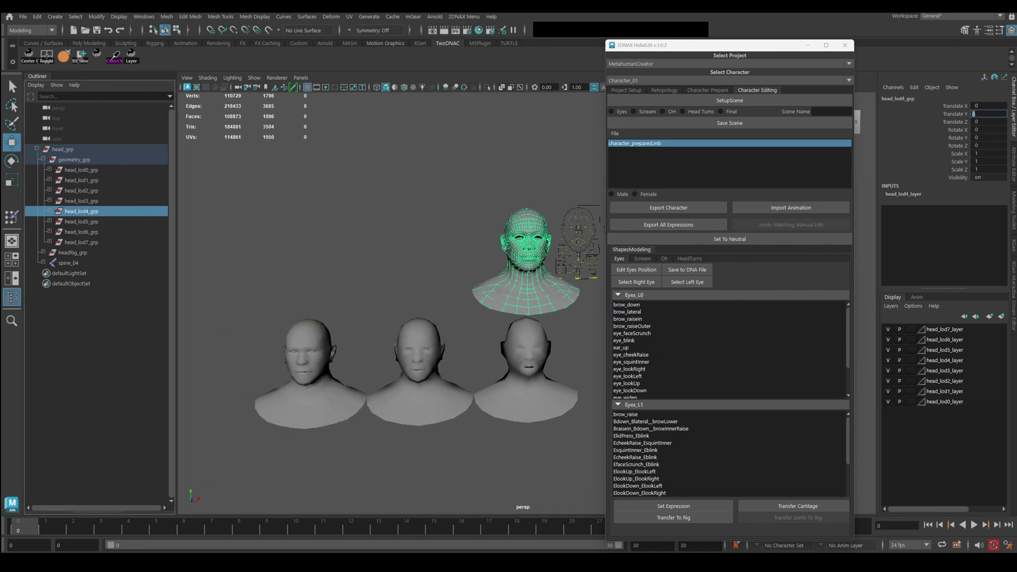
left_click(987, 106)
type("-120")
key("Return")
Set Translate X to -120 for head_lod3_grp, -80 for head_lod2_grp and -40 for head_lod1_grp, and deselect everything.
left_click(106, 200)
left_click(986, 106)
type("-120")
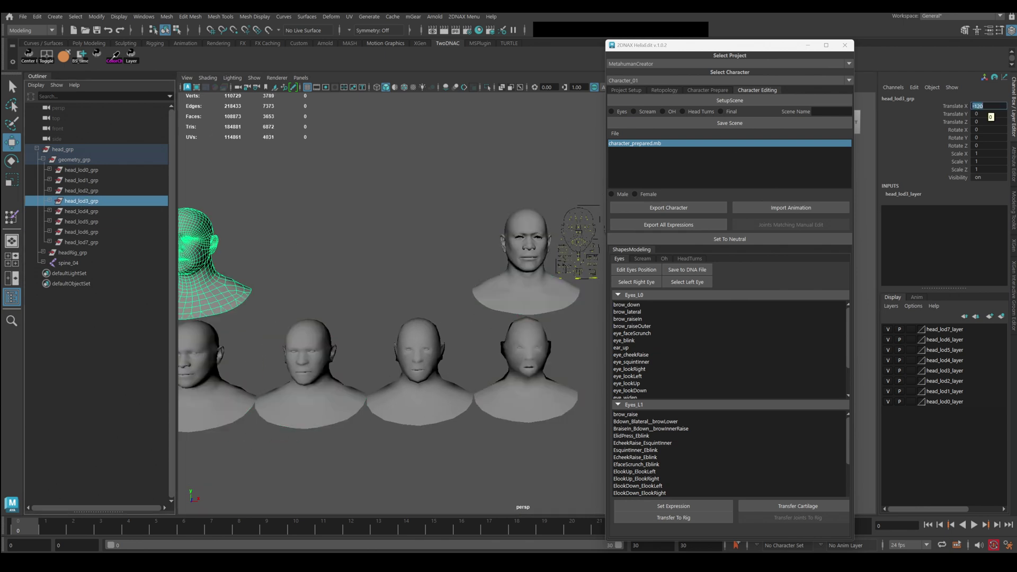
left_click(94, 190)
left_click(984, 106)
type("-80")
left_click(93, 181)
left_click(984, 106)
type("-40")
key("Return")
left_click(492, 443)
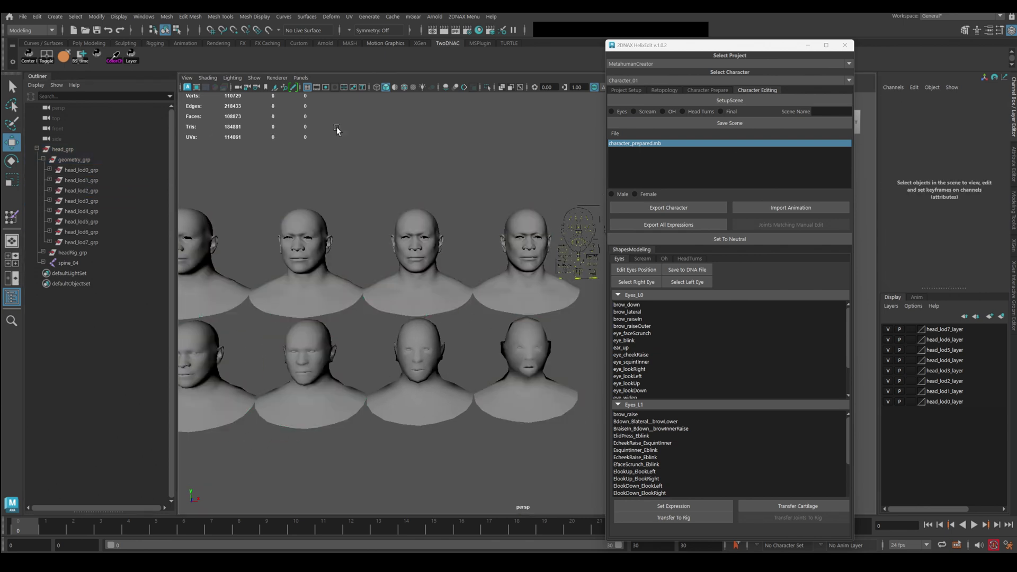
Show wireframe on the shaded heads and rearrange the Outliner and HelixEdit window so all eight heads fit in view.
left_click(404, 87)
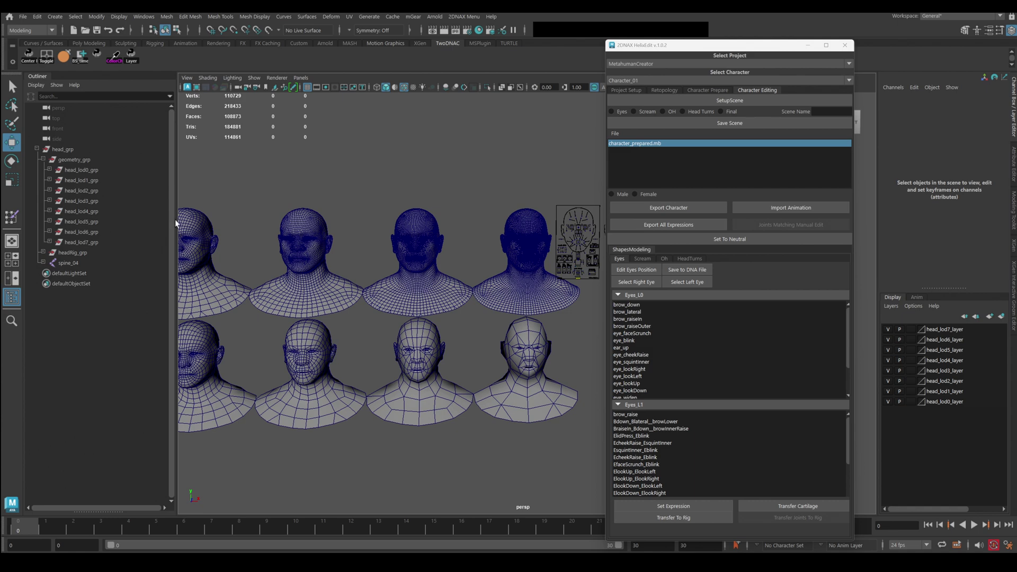
left_click_drag(176, 221, 128, 221)
middle_click_drag(337, 350, 394, 323, "alt")
left_click_drag(690, 47, 849, 45)
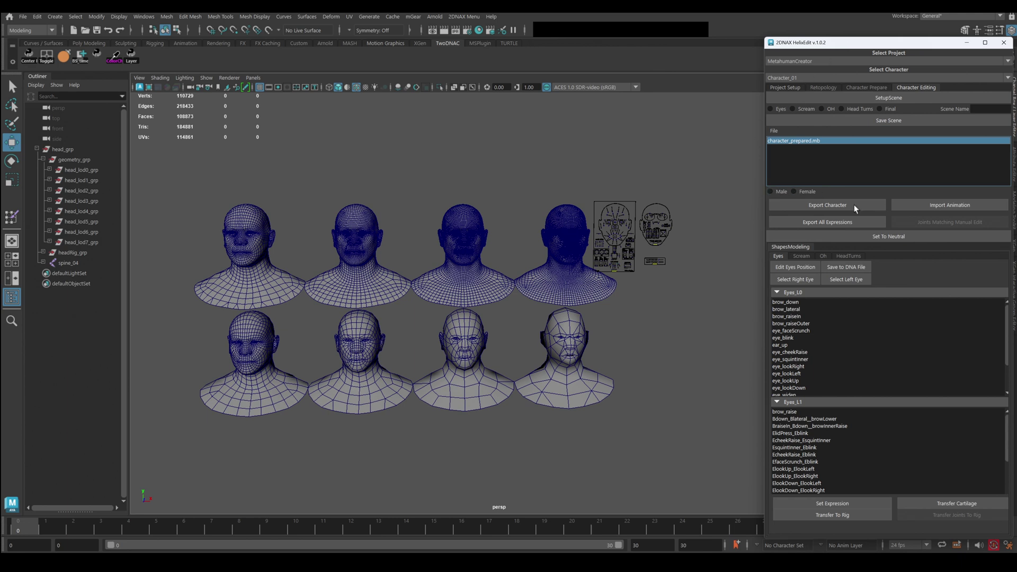
Import the sample facial animation Animation.fbx onto the character and dismiss the import warnings.
left_click(950, 205)
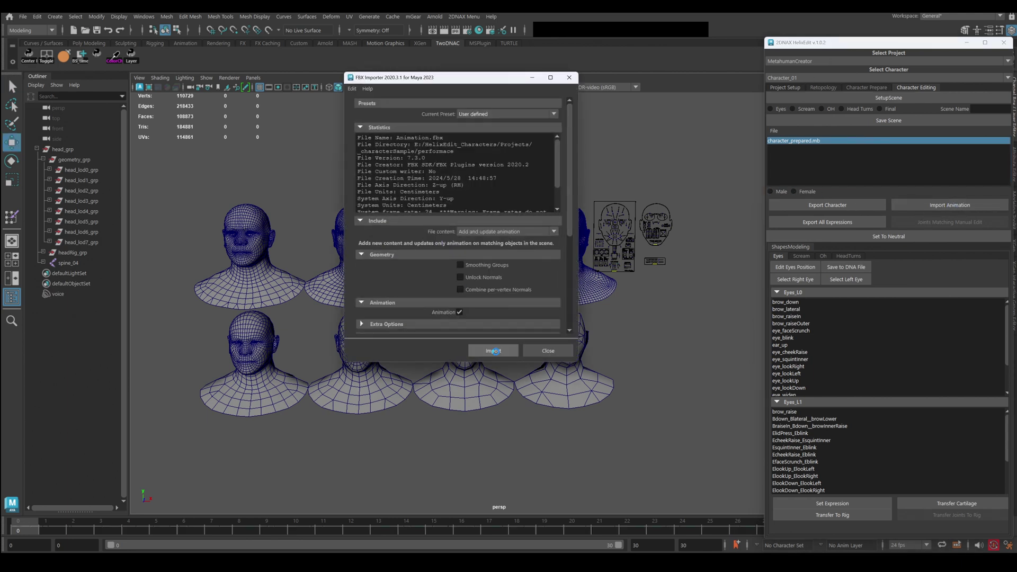
left_click(472, 300)
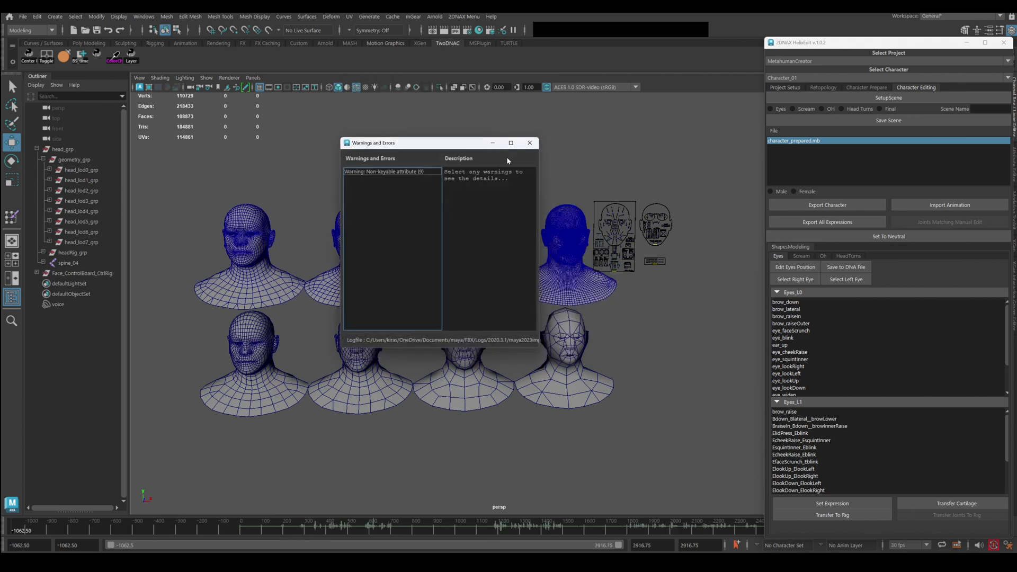
left_click(529, 142)
Set the playback range to start at frame 0 and move the HelixEdit window clear of the playback controls.
double_click(67, 545)
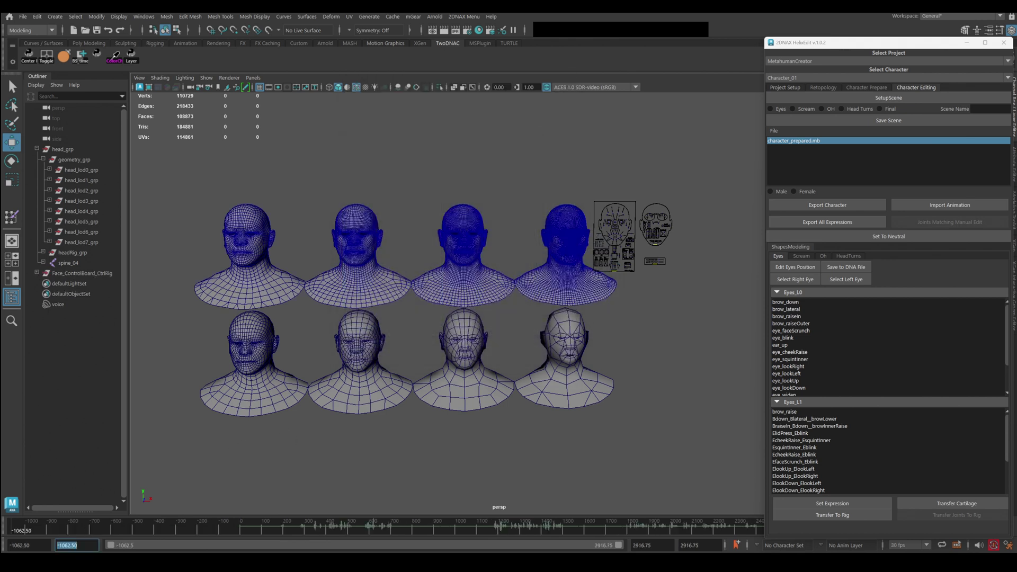
type("0")
key("Return")
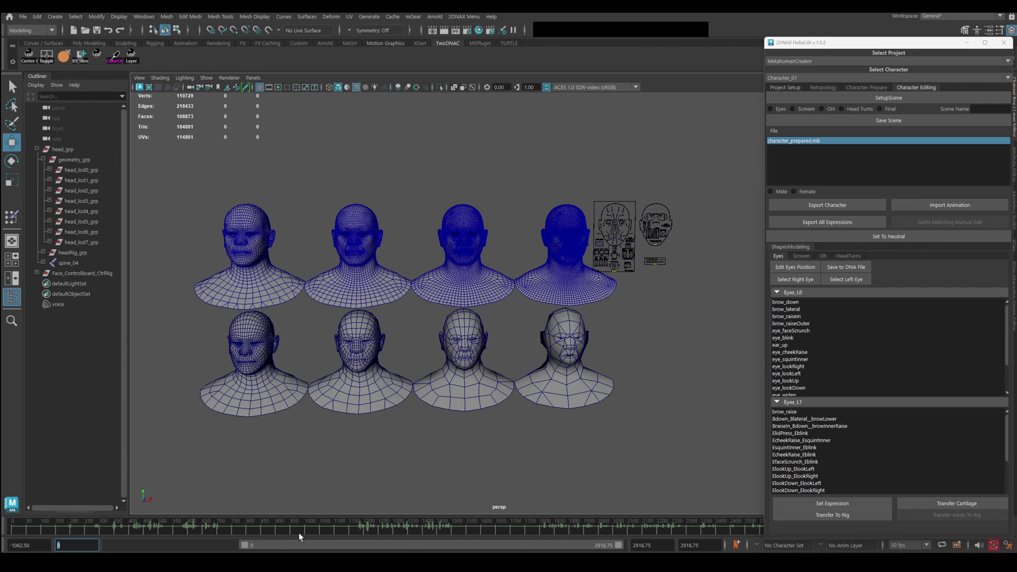
left_click_drag(872, 48, 836, 23)
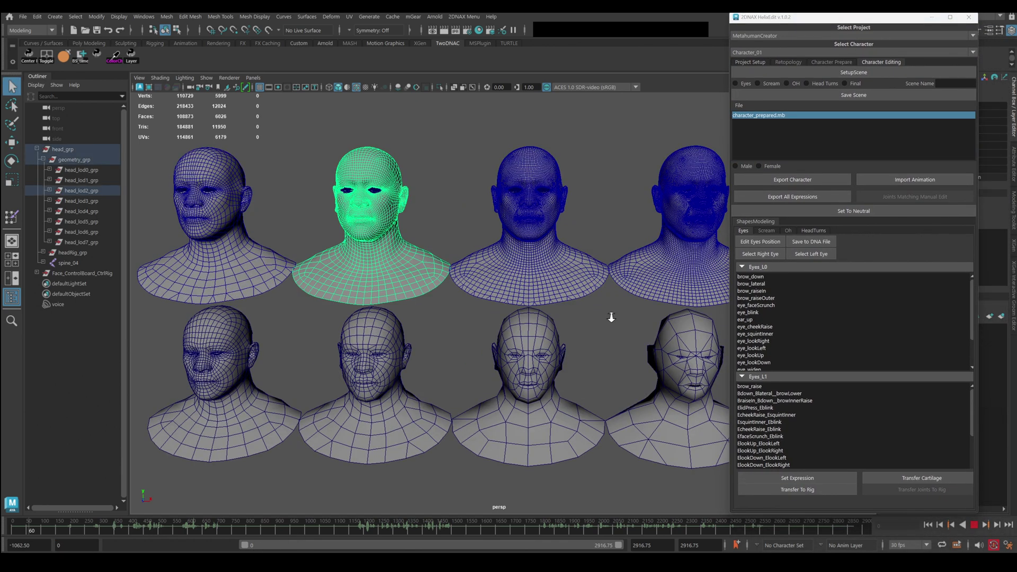
Review the playing facial animation on all eight LOD heads, with and without wireframe, at several points of the timeline.
right_click_drag(611, 318, 586, 311, "alt")
middle_click_drag(612, 312, 594, 304, "alt")
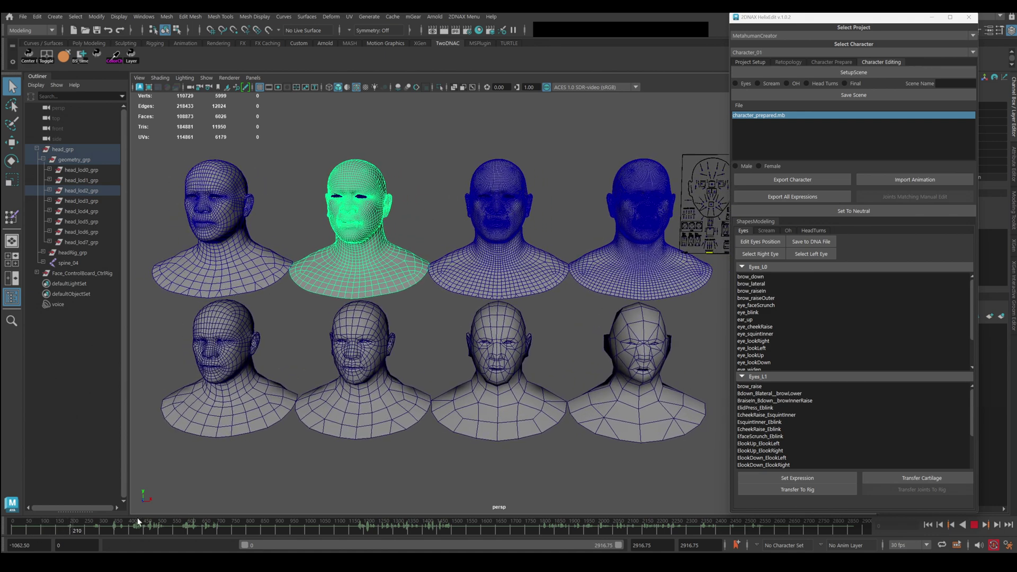
left_click(421, 312)
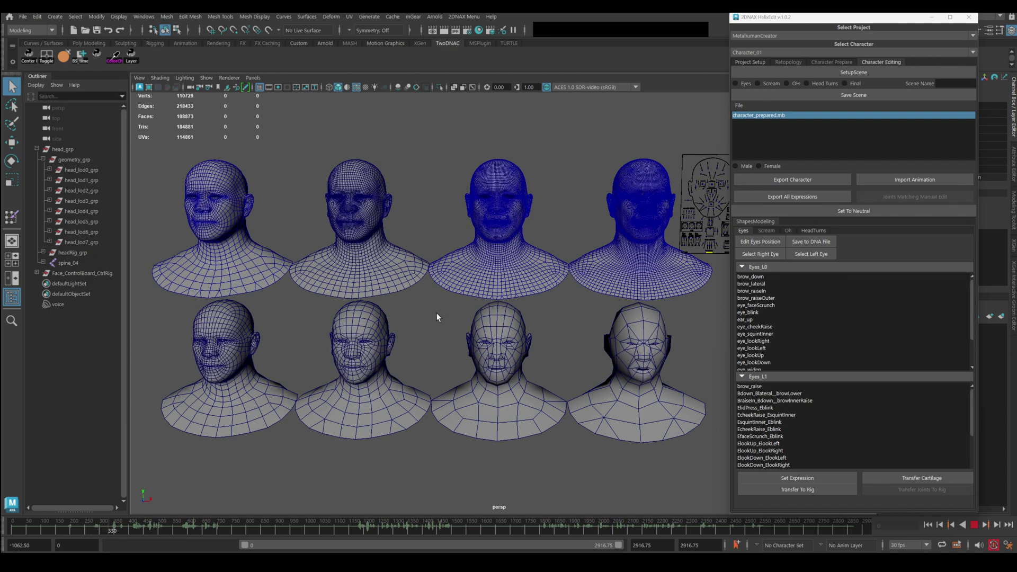
left_click(356, 87)
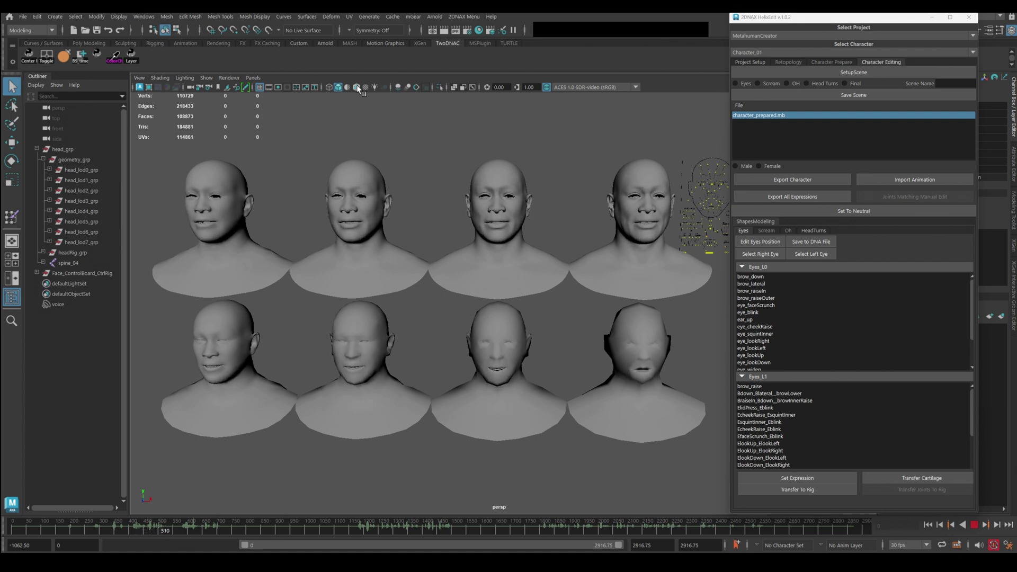
left_click(356, 87)
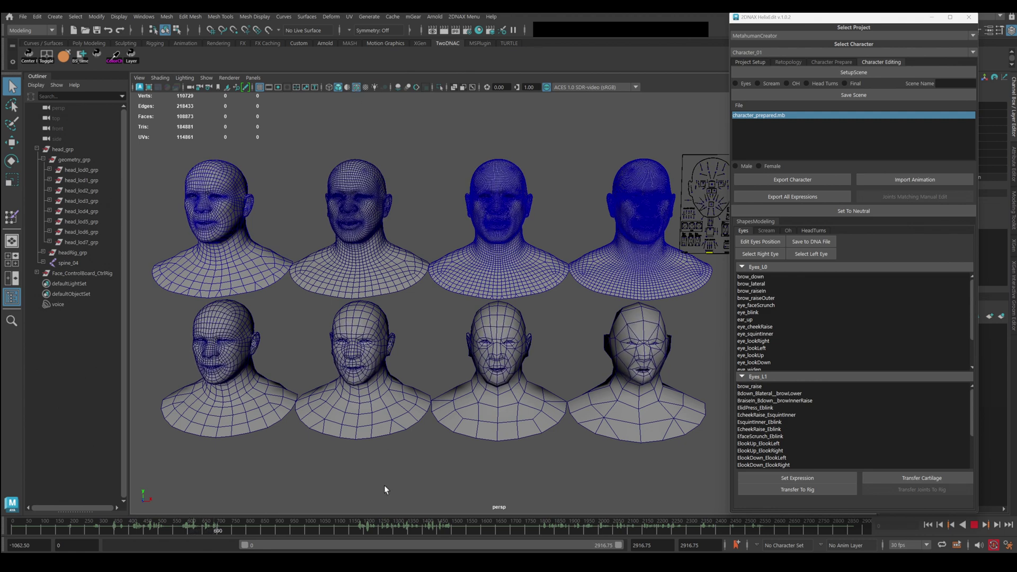
left_click(360, 523)
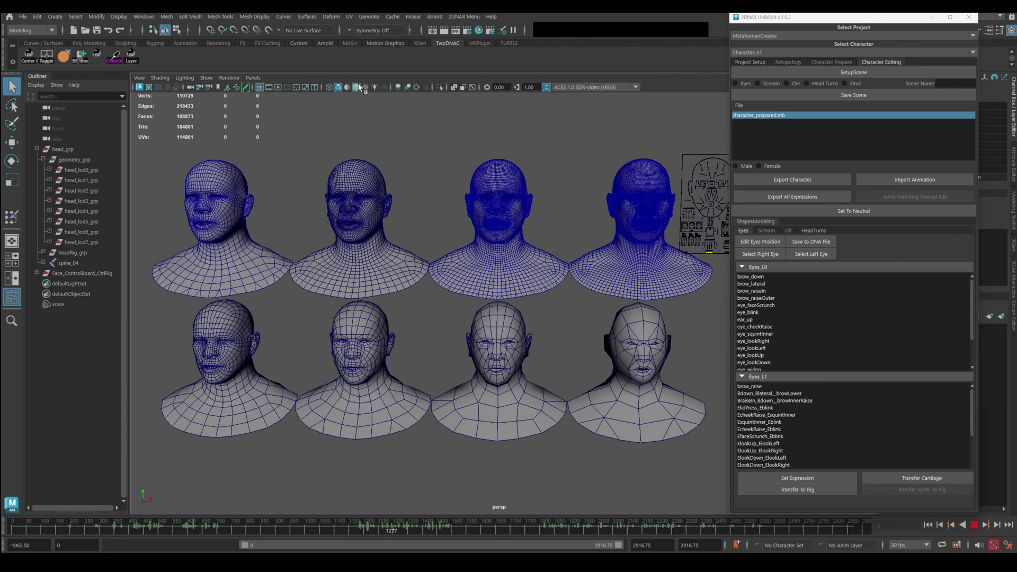
left_click(358, 87)
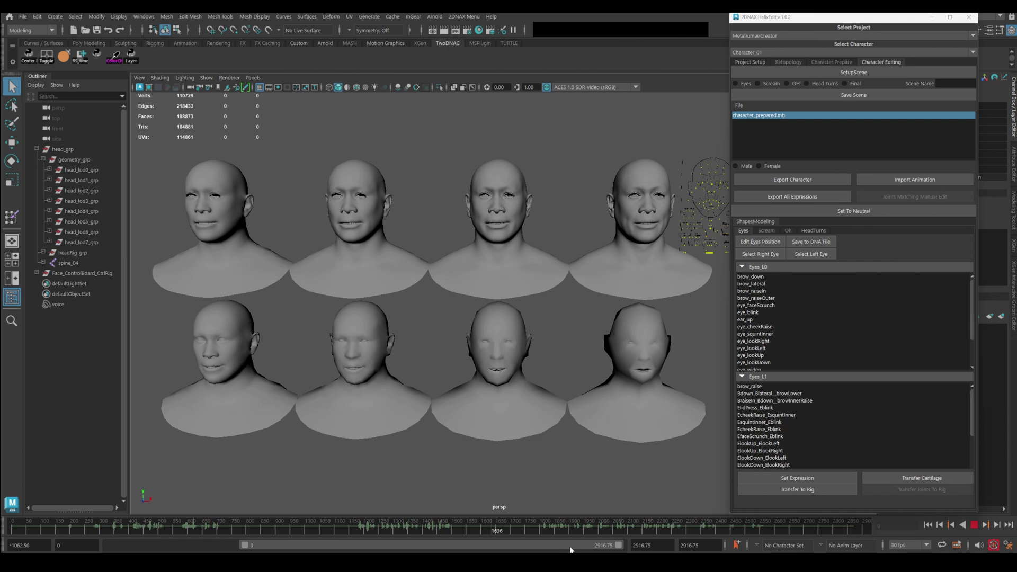
mouse_move(545, 525)
left_mouse_down()
mouse_move(611, 525)
mouse_move(540, 520)
left_mouse_up()
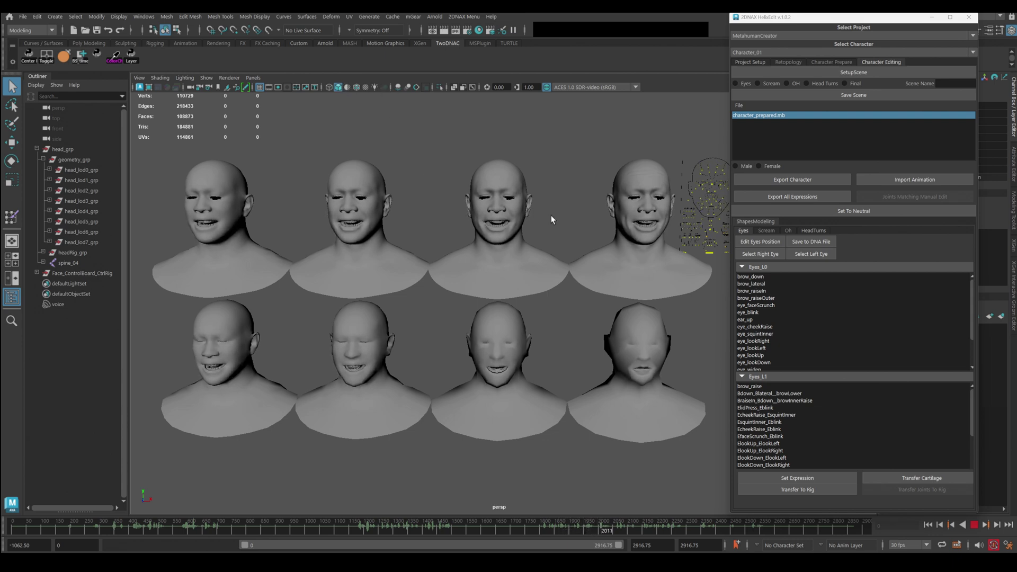
Restore wireframe on shaded and examine the animated deformation up close, from the lowest LOD head to the higher ones.
left_click(355, 88)
scroll(596, 327, "up", 4)
middle_click_drag(604, 323, 461, 201, "alt")
scroll(597, 345, "up", 5)
mouse_move(593, 343)
middle_mouse_down("alt")
mouse_move(492, 320)
mouse_move(390, 327)
middle_mouse_up("alt")
scroll(390, 326, "down", 1)
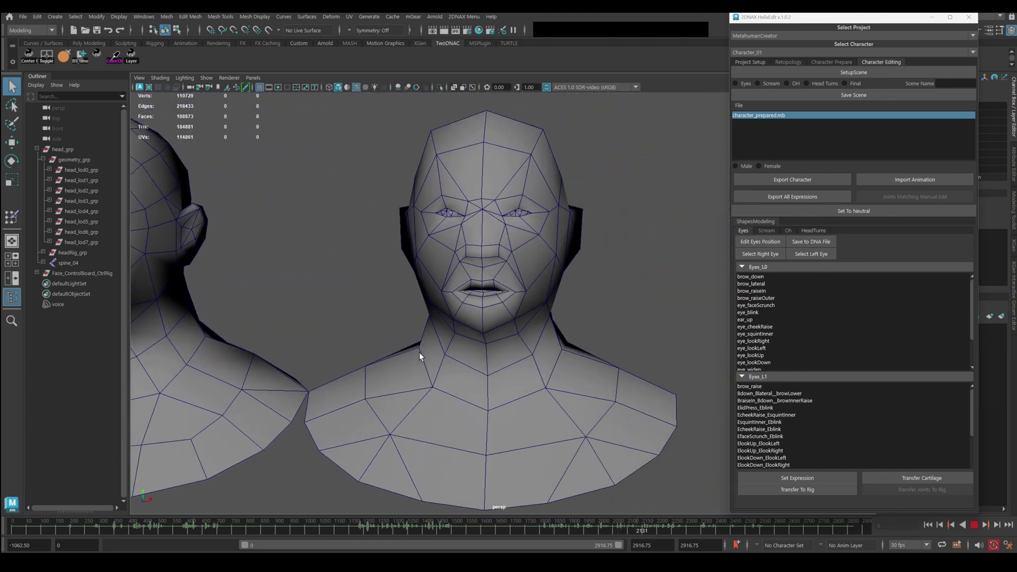
scroll(418, 352, "down", 3)
middle_click_drag(300, 287, 727, 278, "alt")
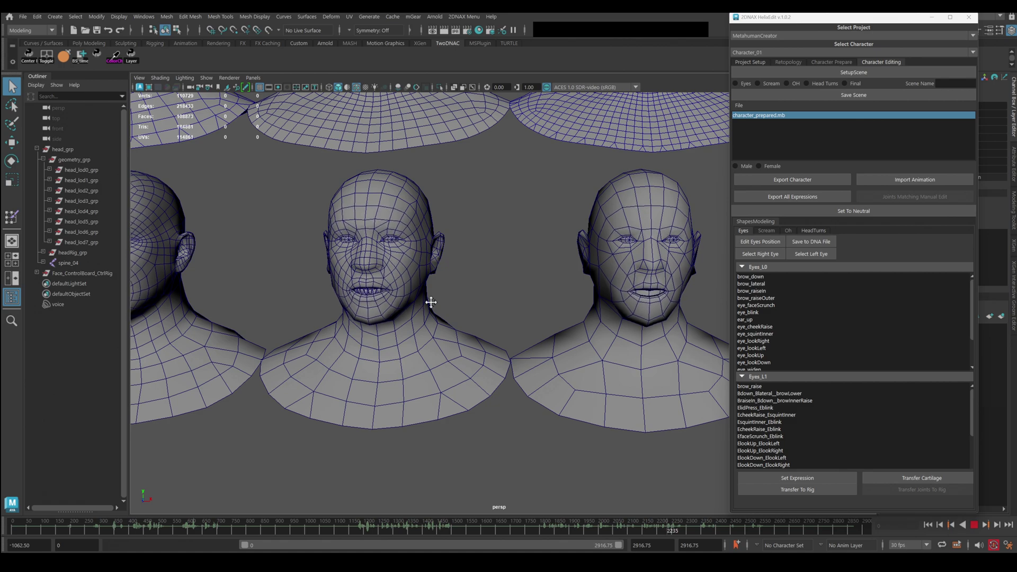
middle_click_drag(430, 302, 636, 306, "alt")
middle_click_drag(508, 252, 504, 395, "alt")
middle_click_drag(570, 367, 459, 363, "alt")
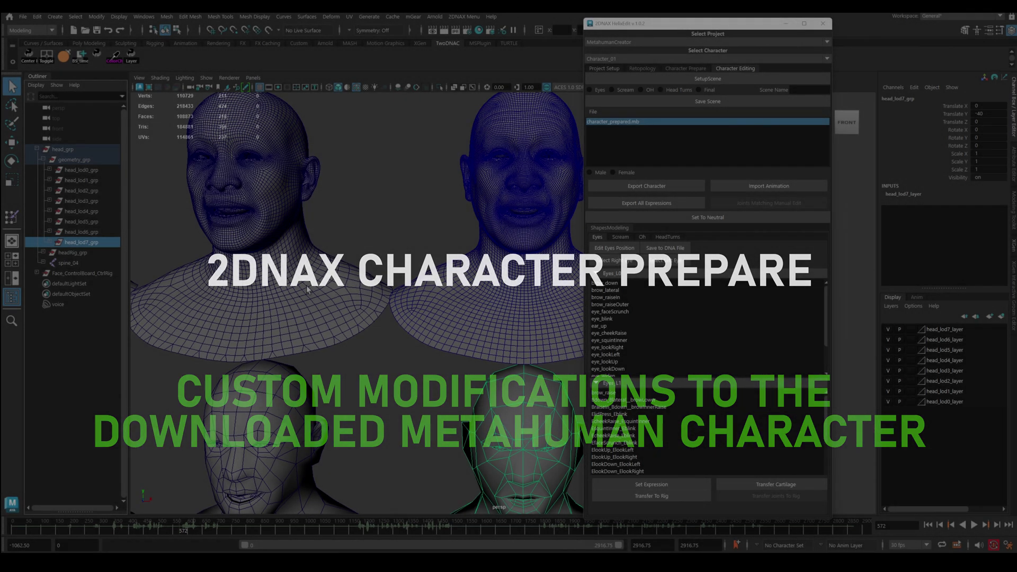
left_click(79, 170)
left_click(48, 170)
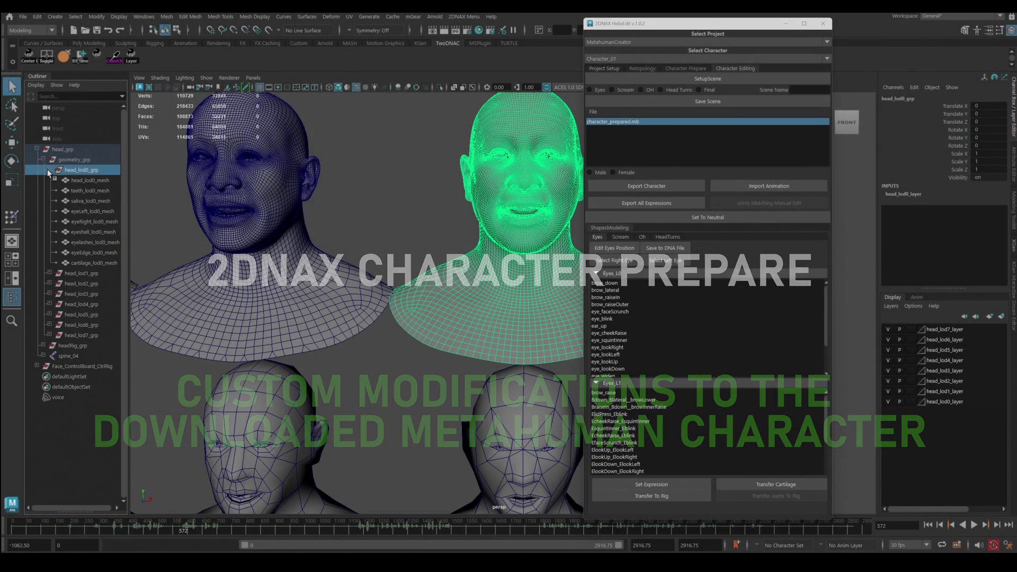
left_click(84, 180)
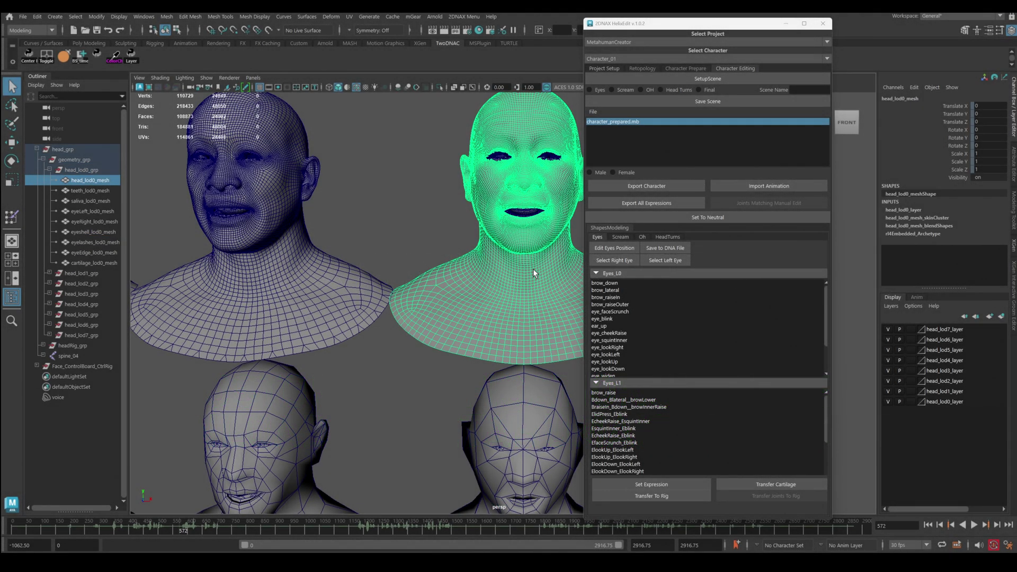
right_click_drag(532, 239, 573, 228)
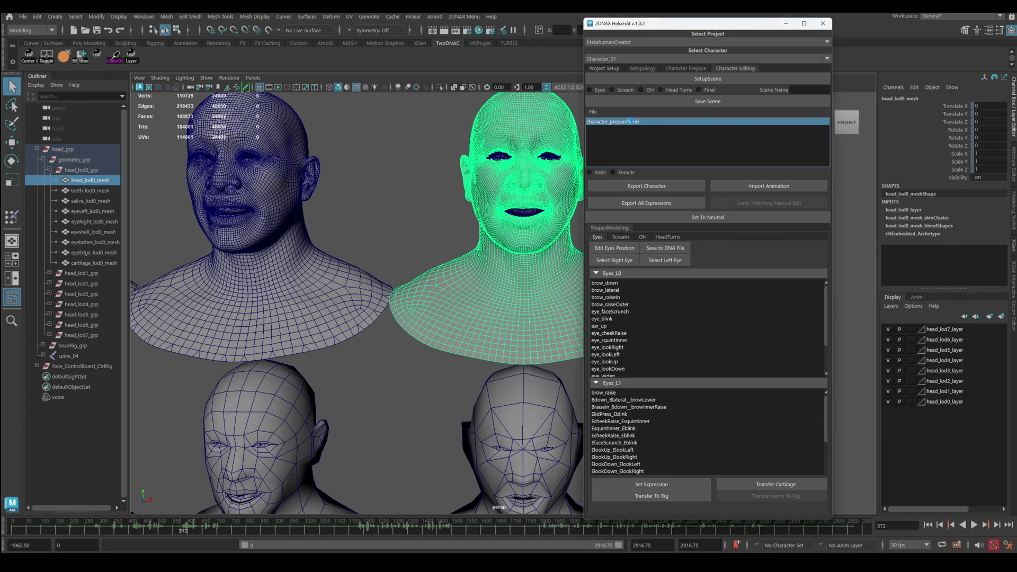
Reopen the character_prepared.mb scene, duplicate the LOD 0 head mesh and isolate the copy.
double_click(629, 121)
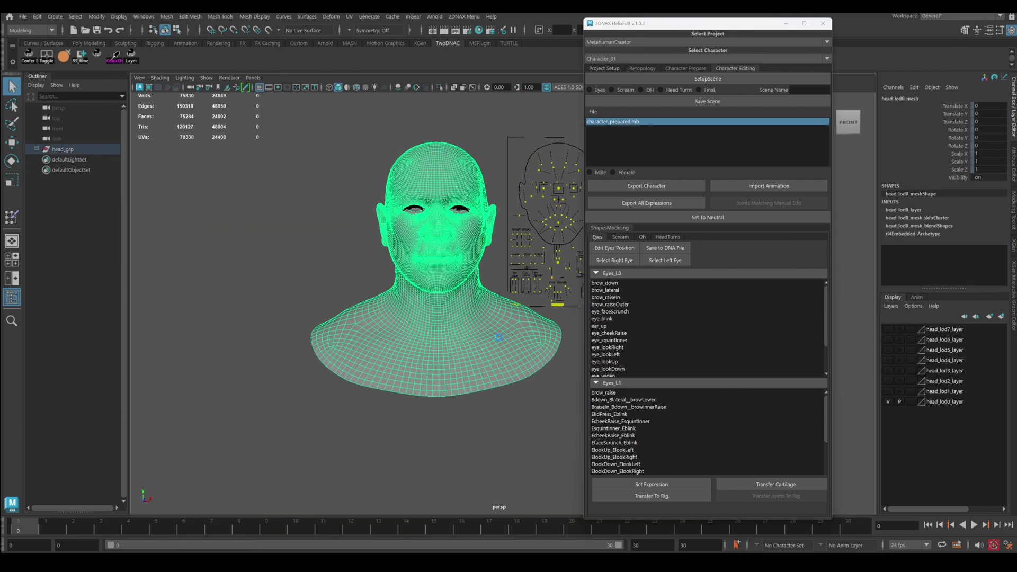
scroll(499, 337, "up", 3)
key("ctrl+d")
key("ctrl+1")
Reshape the jaw on one side of the duplicated head by moving a vertex with an enlarged soft selection.
middle_click_drag(412, 267, 470, 271, "alt")
scroll(469, 271, "up", 3)
right_click_drag(451, 192, 402, 192)
left_click(339, 216)
key("b")
left_click_drag(341, 218, 443, 222)
middle_click_drag(415, 184, 461, 274, "alt")
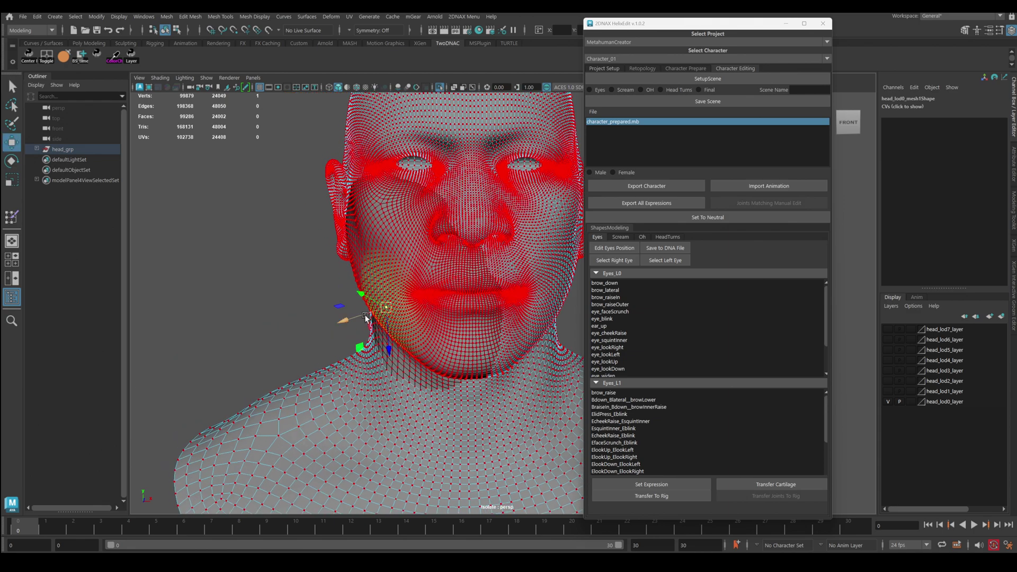
left_click_drag(366, 318, 538, 254, "alt")
Pull the character's left ear upward with soft-selected vertices.
left_click_drag(530, 209, 519, 263, "alt")
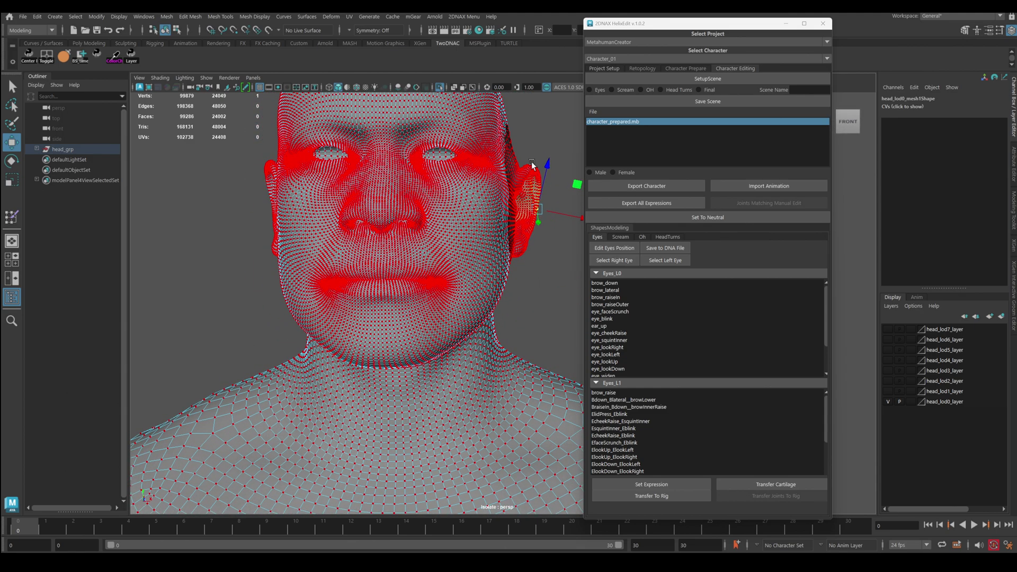
left_click_drag(532, 161, 536, 139)
middle_click_drag(384, 186, 440, 234, "alt")
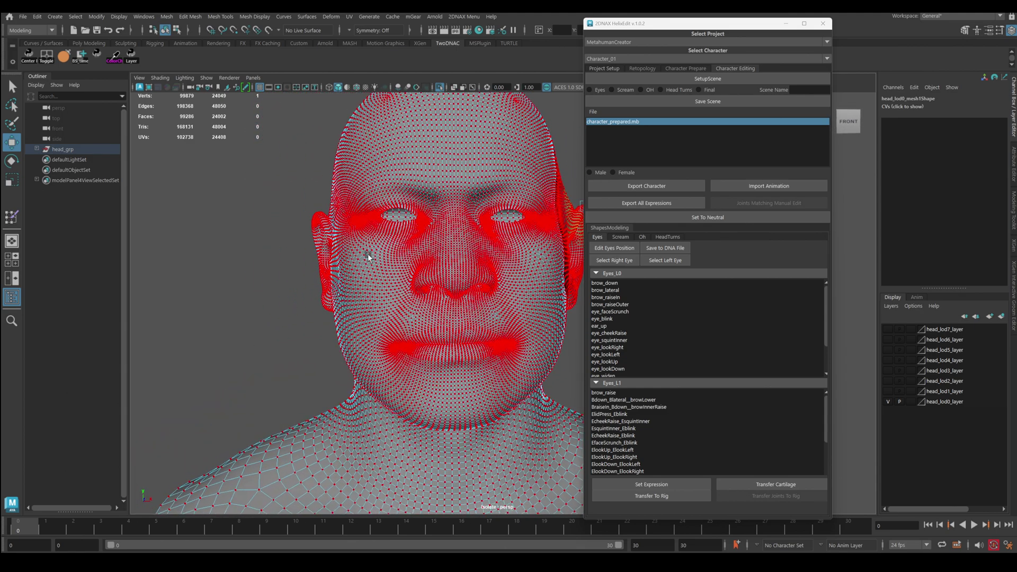
Adjust the soft selection radius around the nose tip and pull the nose forward.
left_click(456, 290)
key("b")
left_click_drag(460, 297, 500, 268)
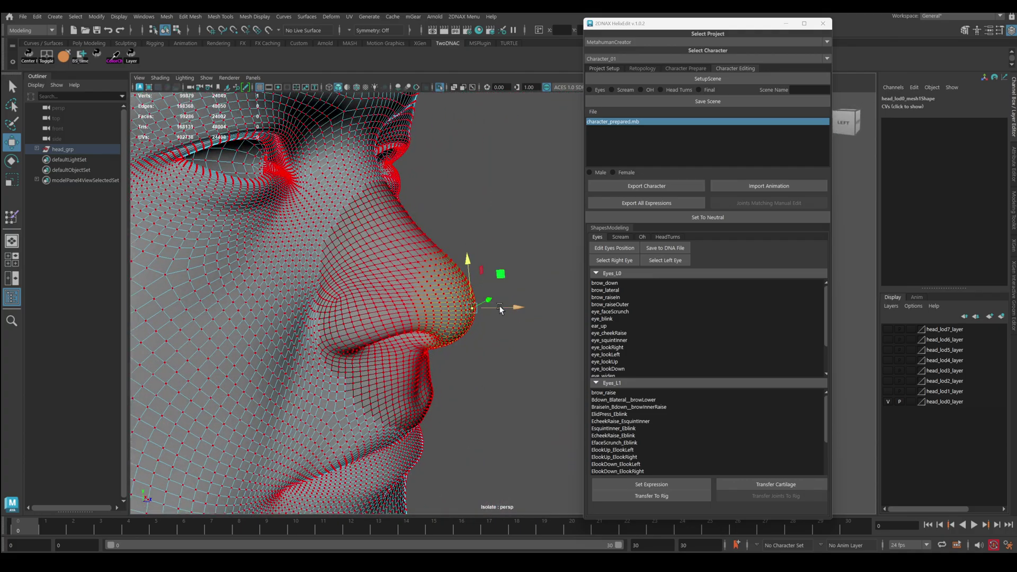
left_click_drag(502, 308, 522, 309)
right_click_drag(522, 309, 470, 259, "alt")
left_click_drag(470, 260, 348, 257, "alt")
Reshape the upper tip of the character's right ear with a soft selection, and return the edited head to object mode.
left_click(370, 265)
key("b")
scroll(342, 244, "down", 3)
middle_click_drag(482, 263, 359, 223, "alt")
scroll(377, 219, "down", 2)
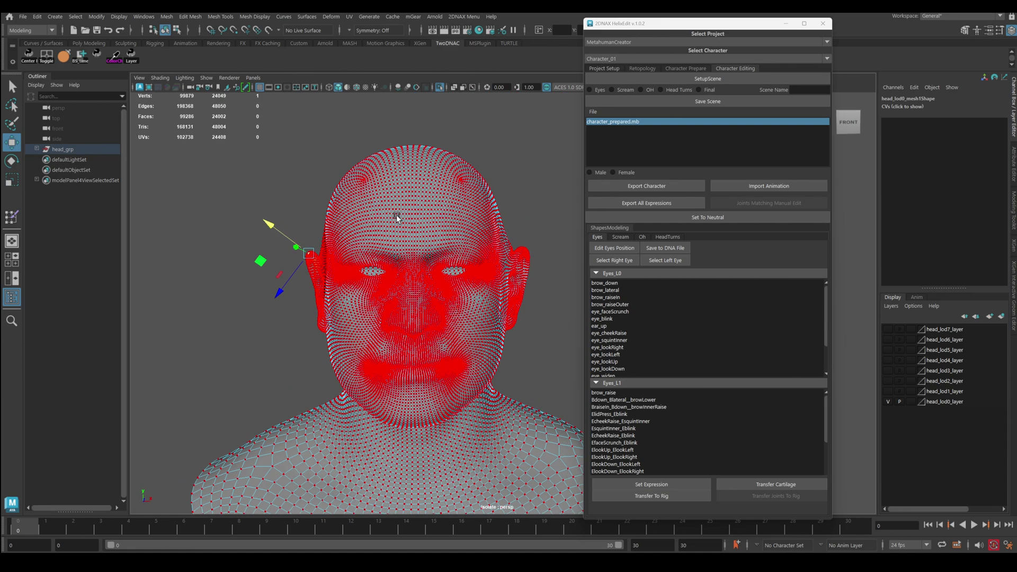
right_click_drag(397, 215, 459, 190)
left_click(519, 193)
scroll(477, 204, "down", 2)
left_click_drag(435, 212, 315, 291, "alt")
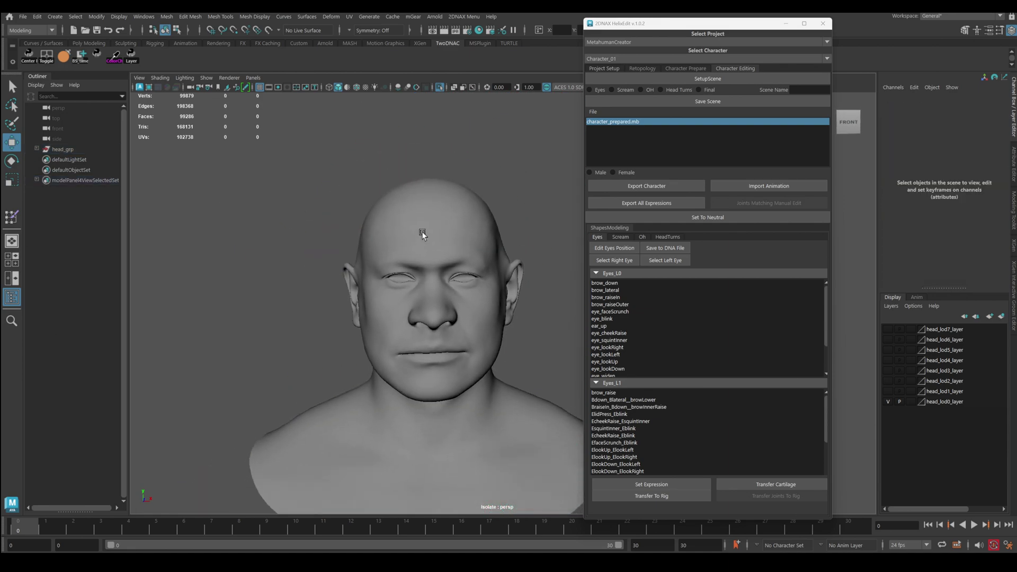
Start an OBJ export of the edited head and locate the neutral folder under MetahumanCreator, Character_01, blendShapes in the file explorer.
left_click(422, 235)
left_click(22, 16)
left_click(58, 153)
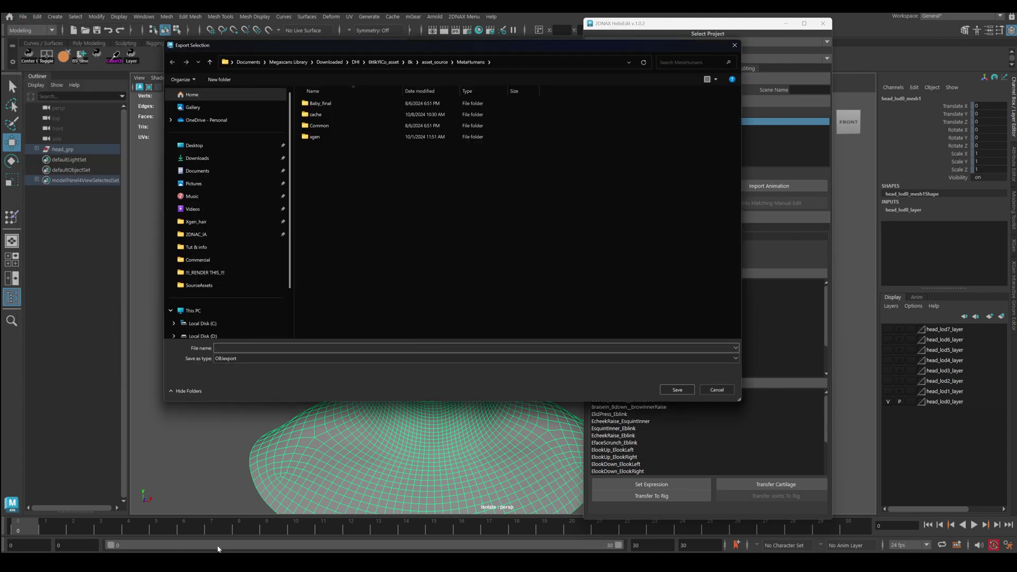
left_click(218, 560)
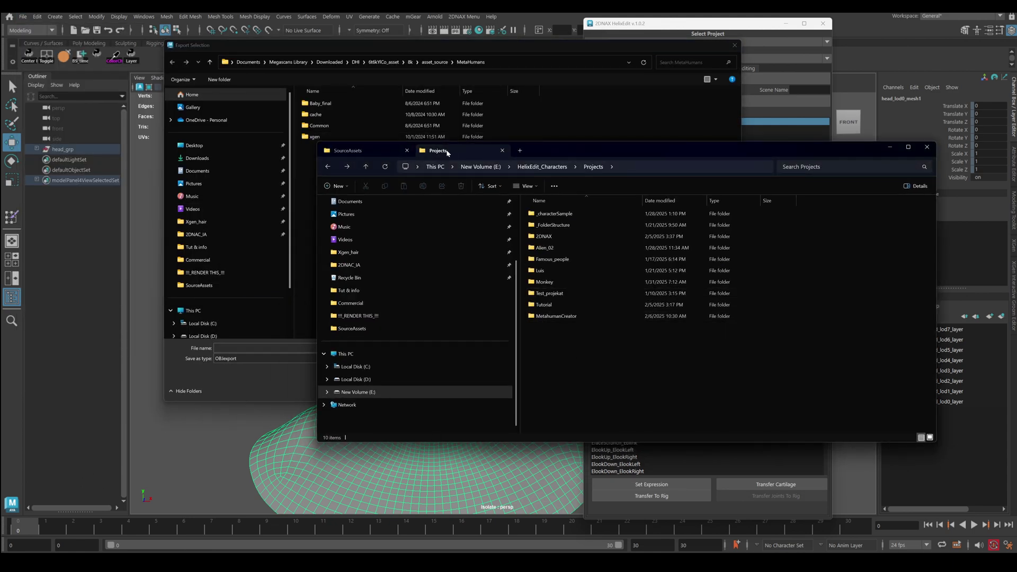
double_click(556, 316)
double_click(420, 213)
left_click(399, 226)
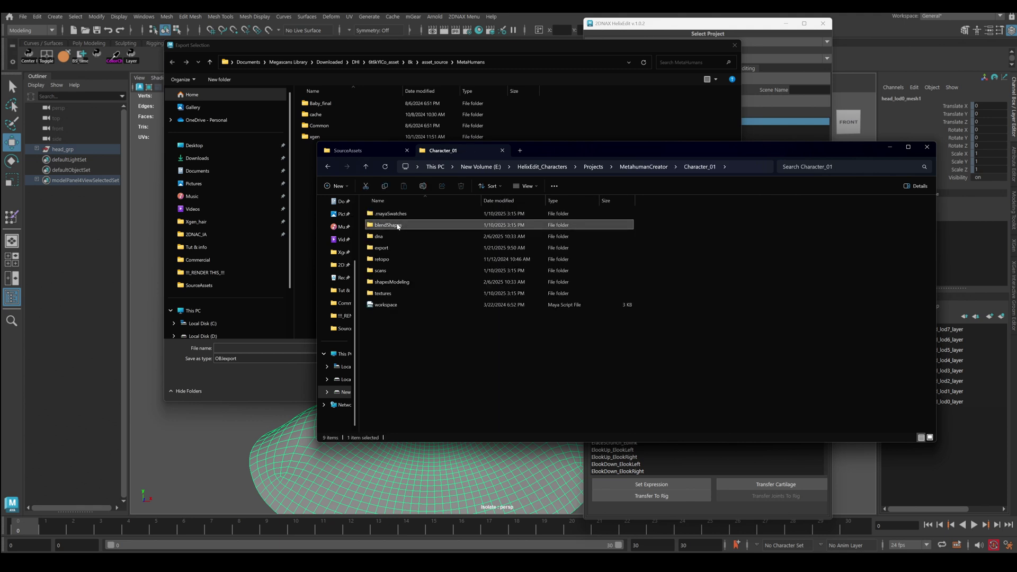
double_click(399, 225)
double_click(394, 213)
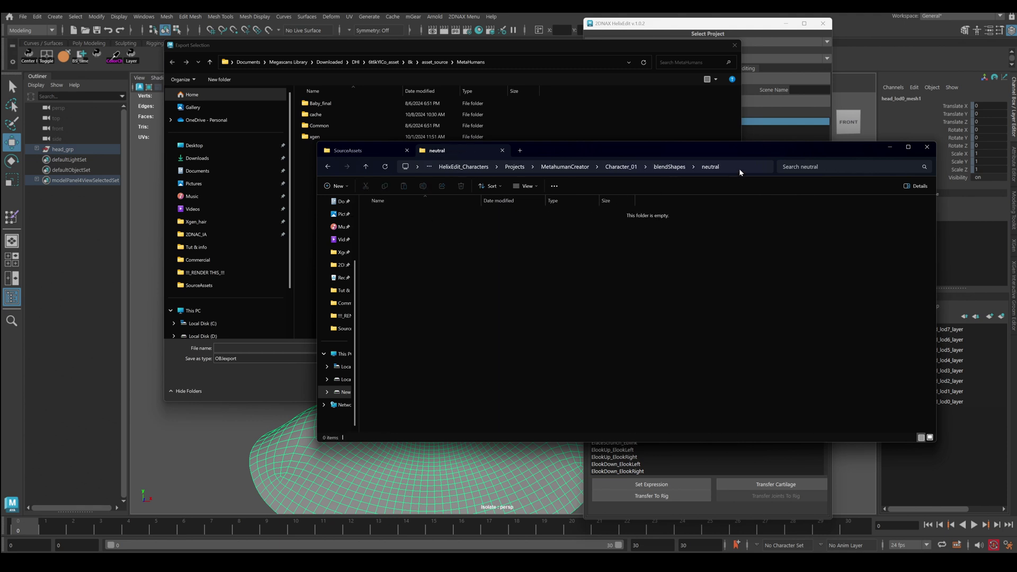
Point the export to the blendShapes\neutral folder and save the mesh as head_lod0_mesh.
left_click(739, 169)
key("ctrl+c")
left_click(518, 62)
key("ctrl+v")
key("Return")
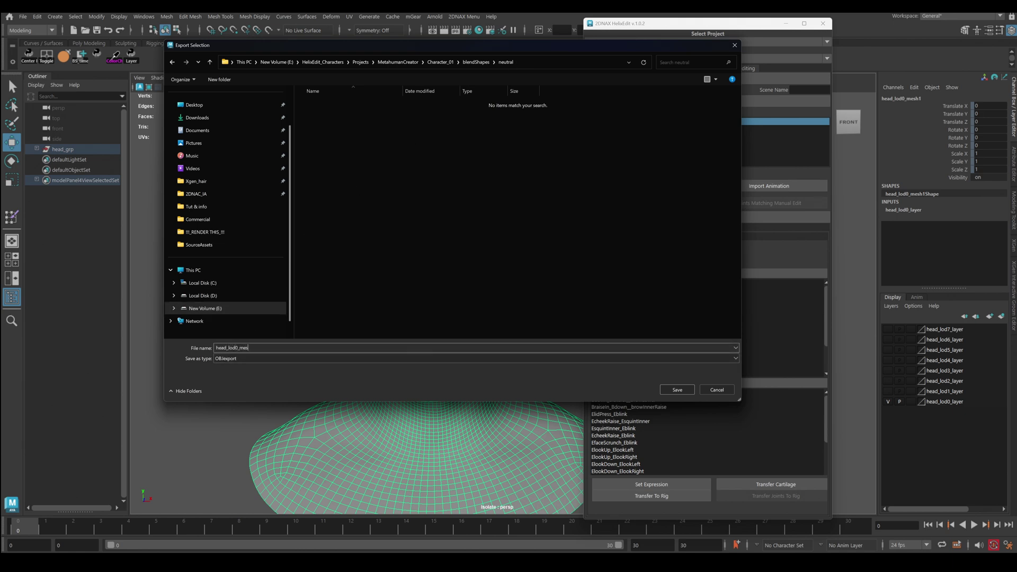
left_click(677, 390)
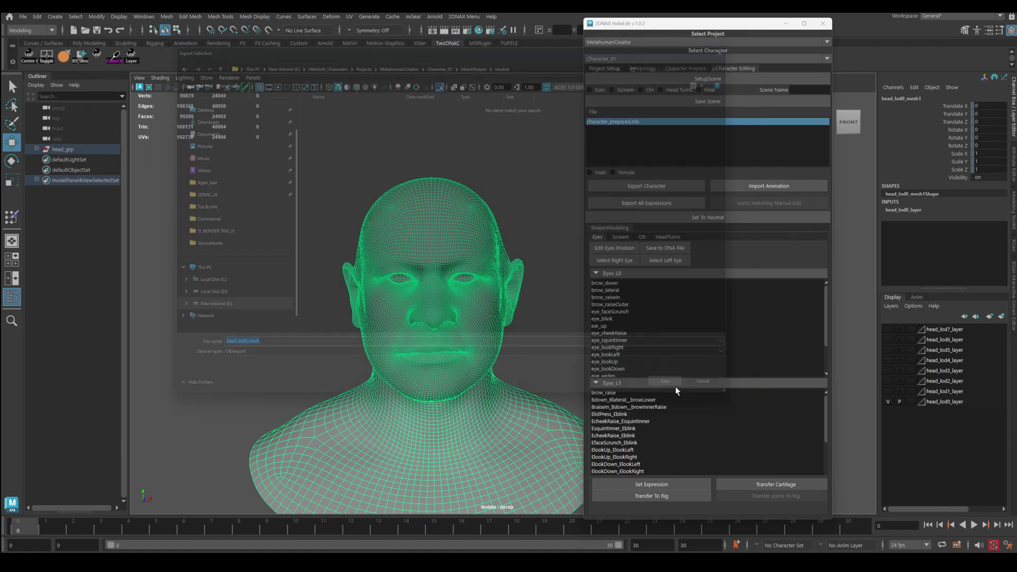
Check the neutral folder for the exported head mesh file and refresh its listing.
key("alt+Tab")
left_click(484, 375)
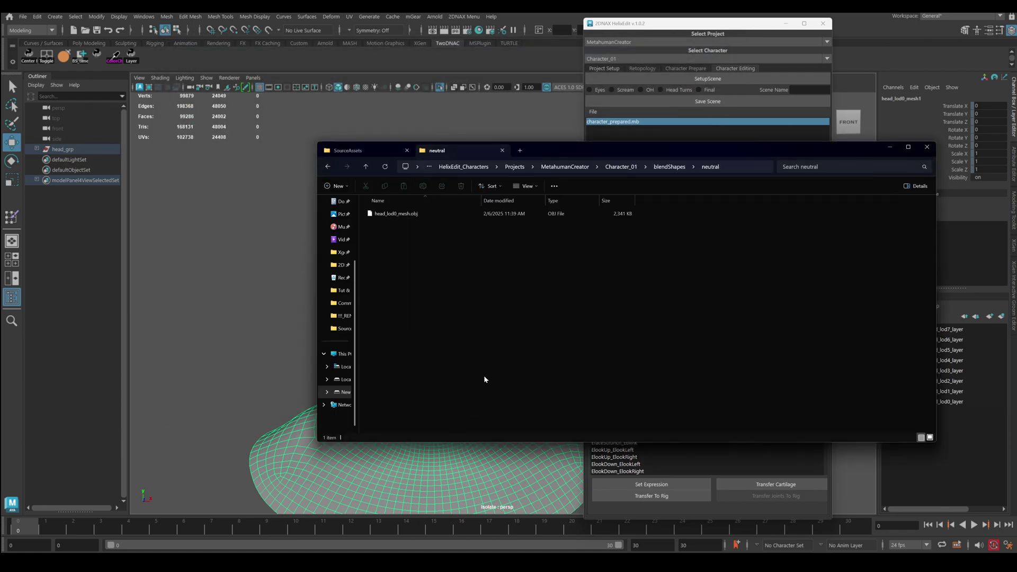
right_click(453, 273)
left_click(496, 384)
left_click(486, 306)
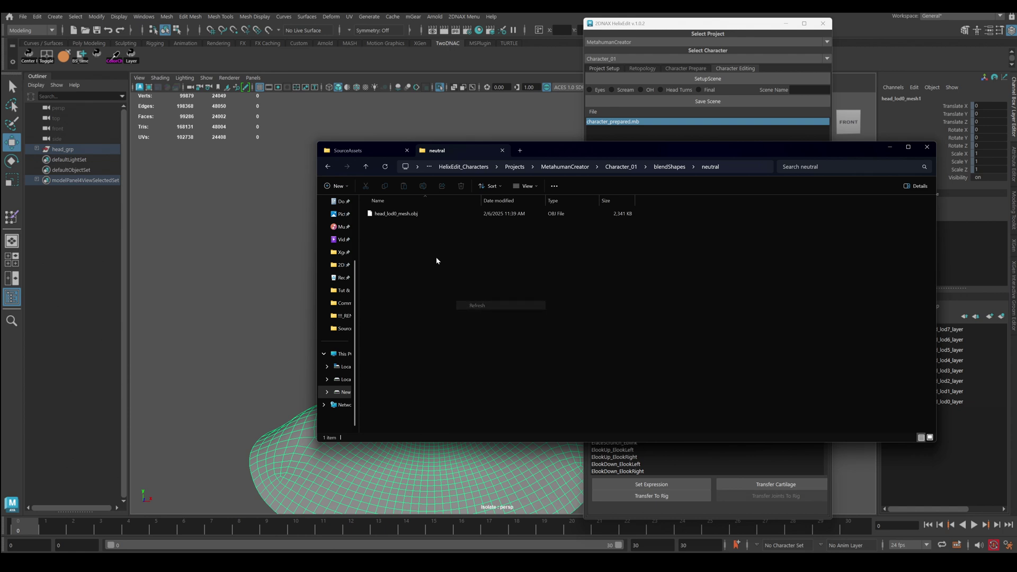
left_click(889, 147)
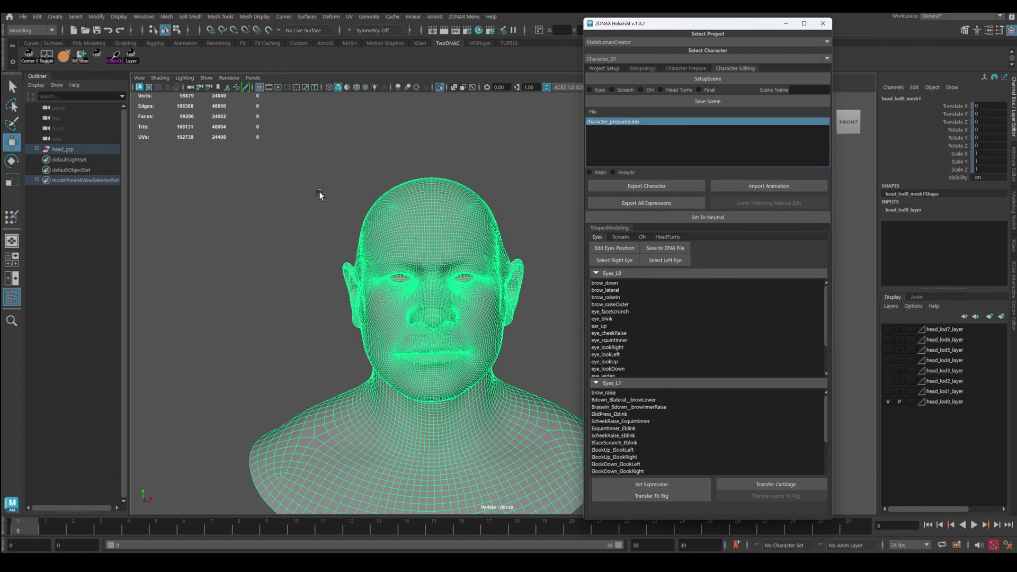
Create a new empty scene without saving the changes and select the MetahumanCreator project in HelixEdit.
left_click(21, 17)
left_click(48, 36)
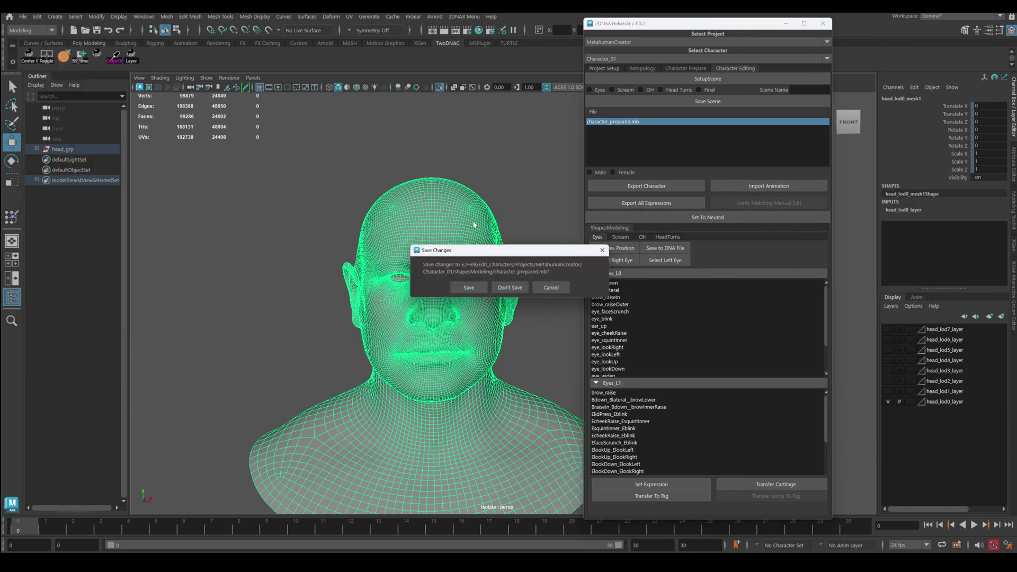
left_click(509, 288)
left_click(633, 41)
left_click(606, 93)
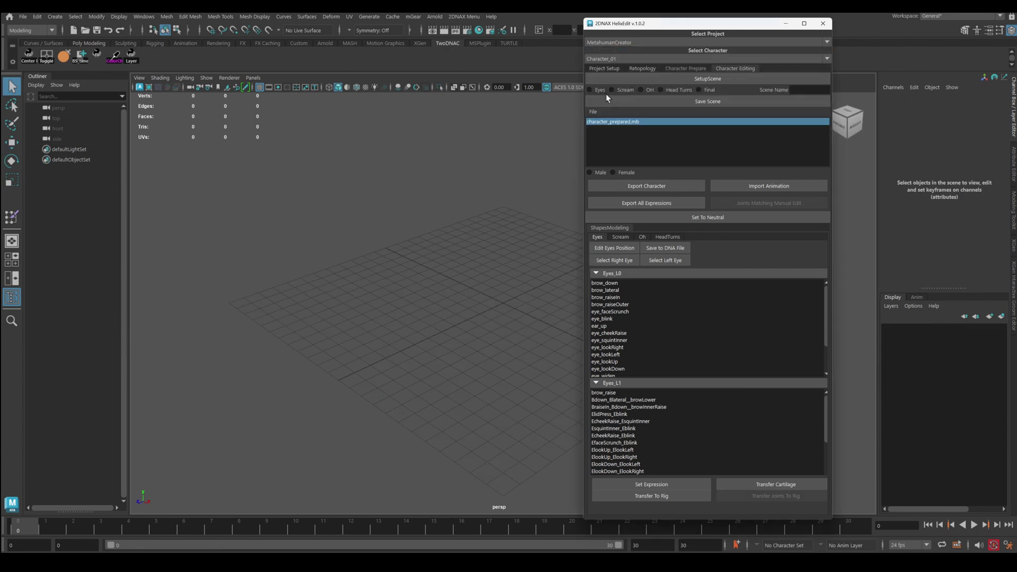
Choose B_M_03.dna from the MetaHuman's SourceAssets folder as the DNA file for Character Prepare.
left_click(618, 69)
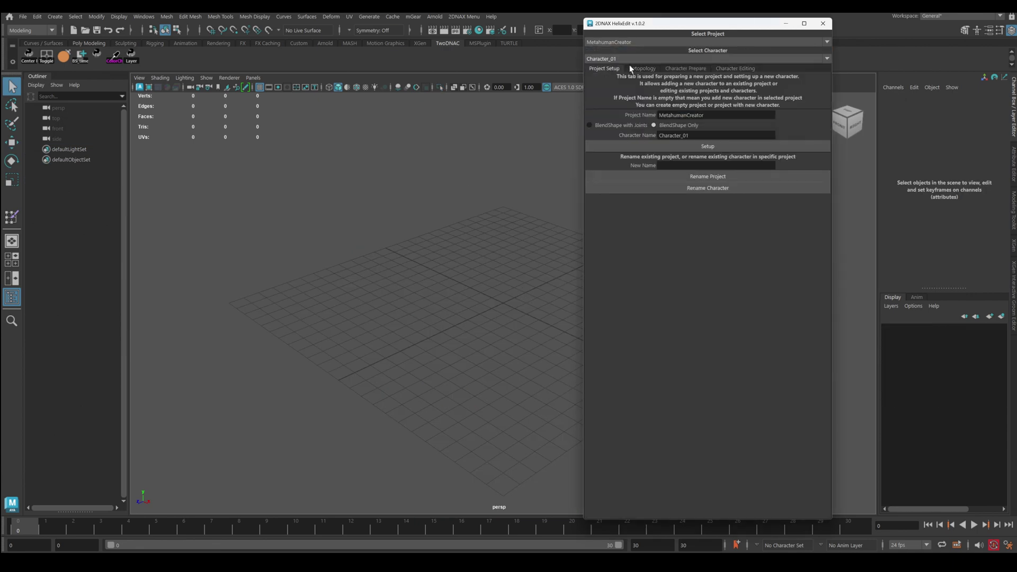
left_click(675, 69)
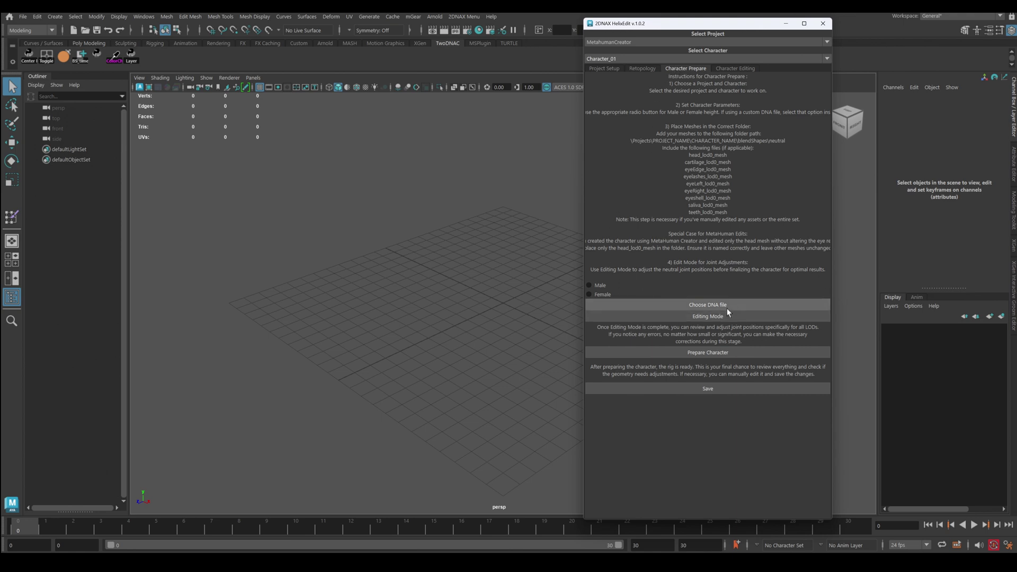
left_click(713, 304)
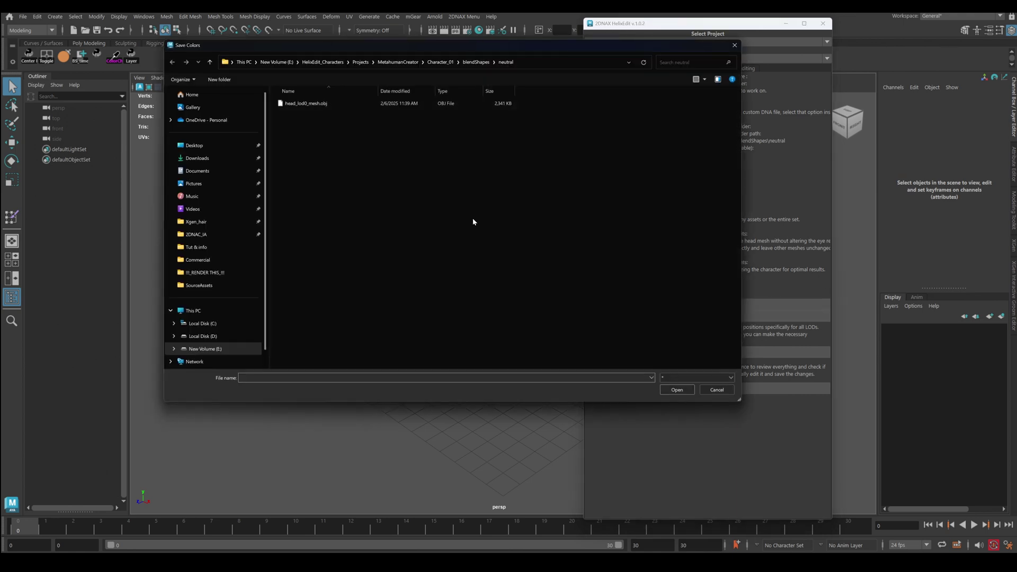
key("alt+Tab")
left_click(376, 153)
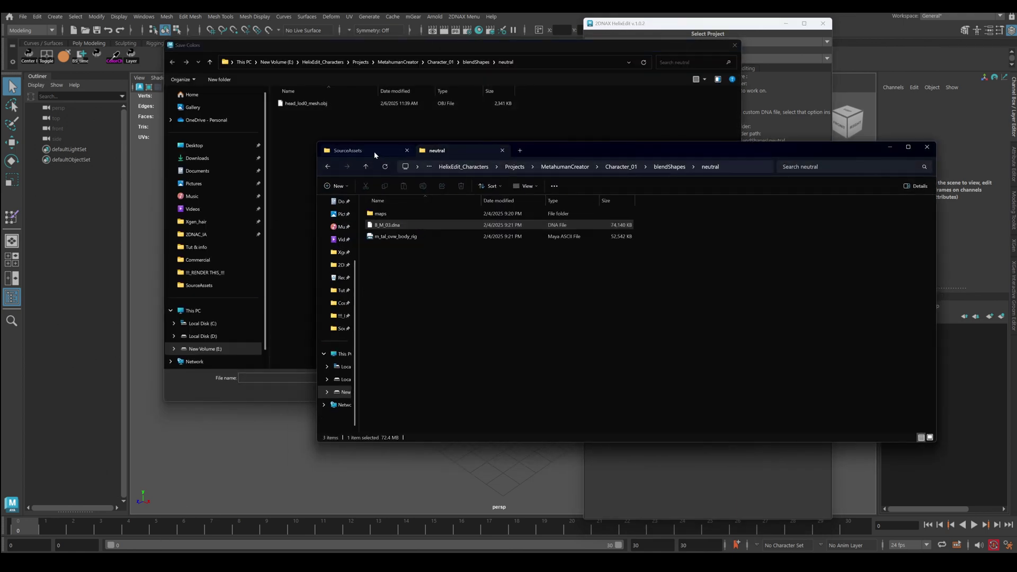
left_click(677, 167)
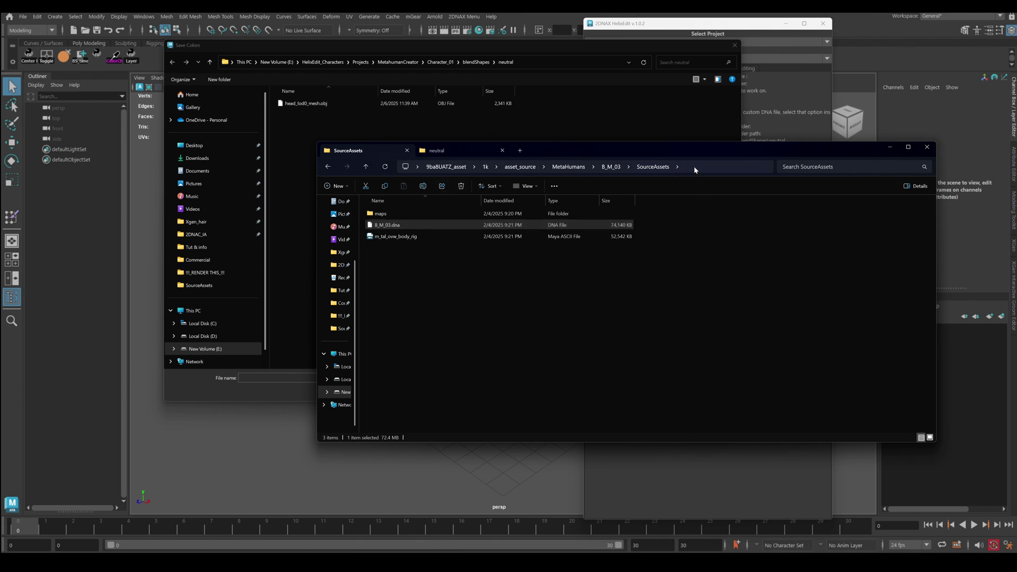
left_click(694, 168)
key("ctrl+c")
left_click(540, 62)
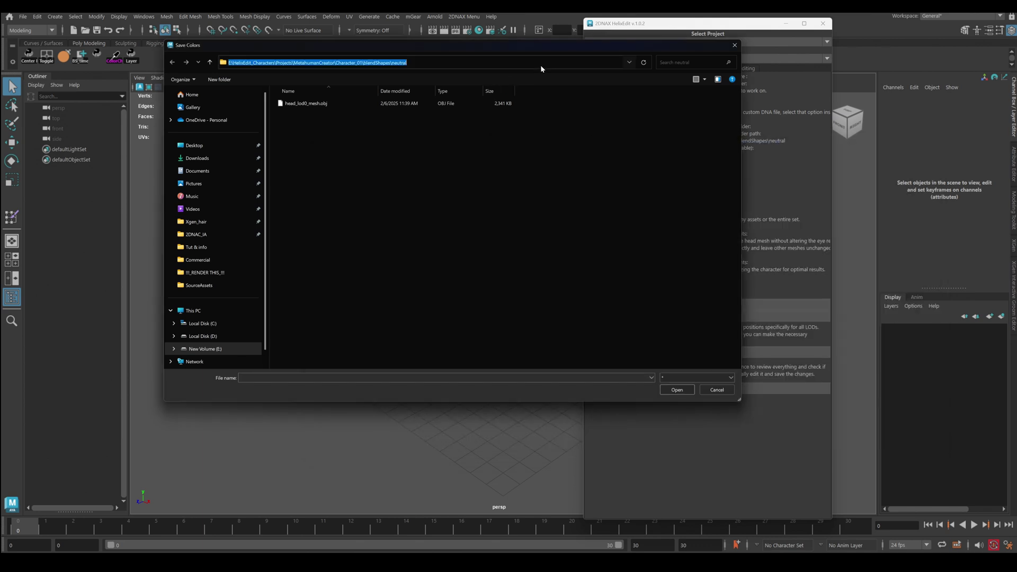
key("ctrl+v")
key("Return")
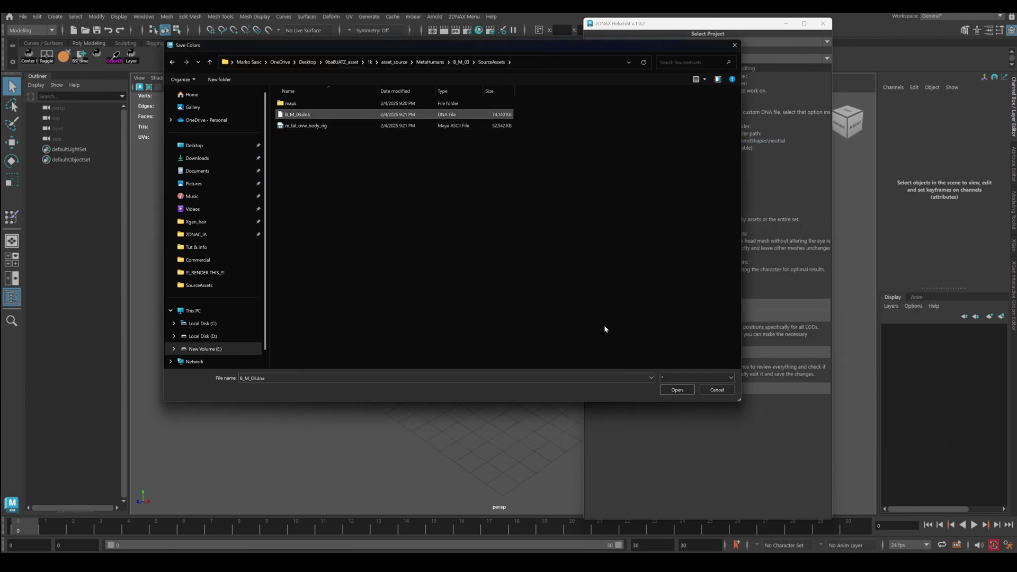
left_click(682, 391)
Verify in the file explorer that the neutral folder holds the custom head mesh, and return to HelixEdit.
left_click(150, 560)
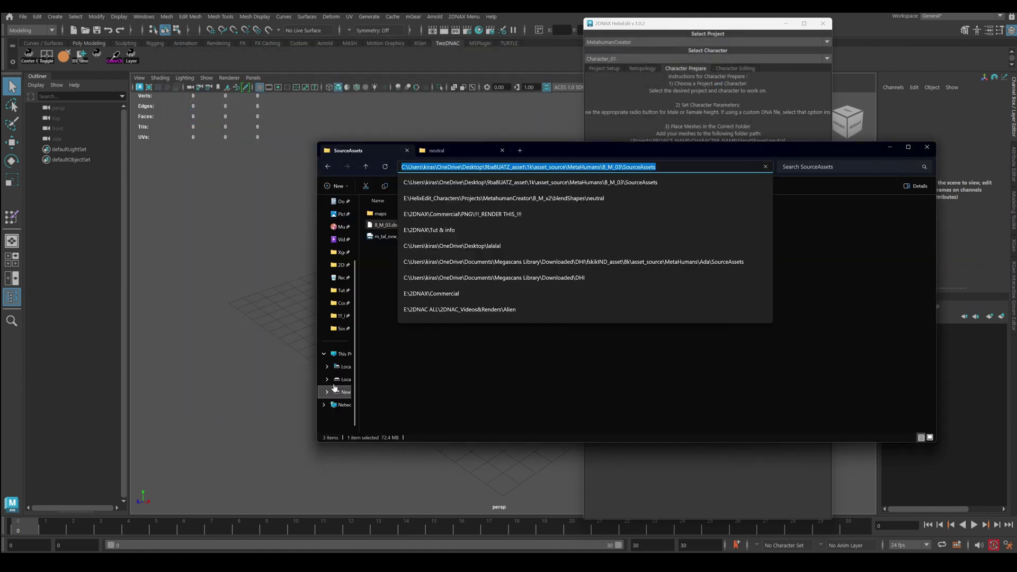
left_click(442, 154)
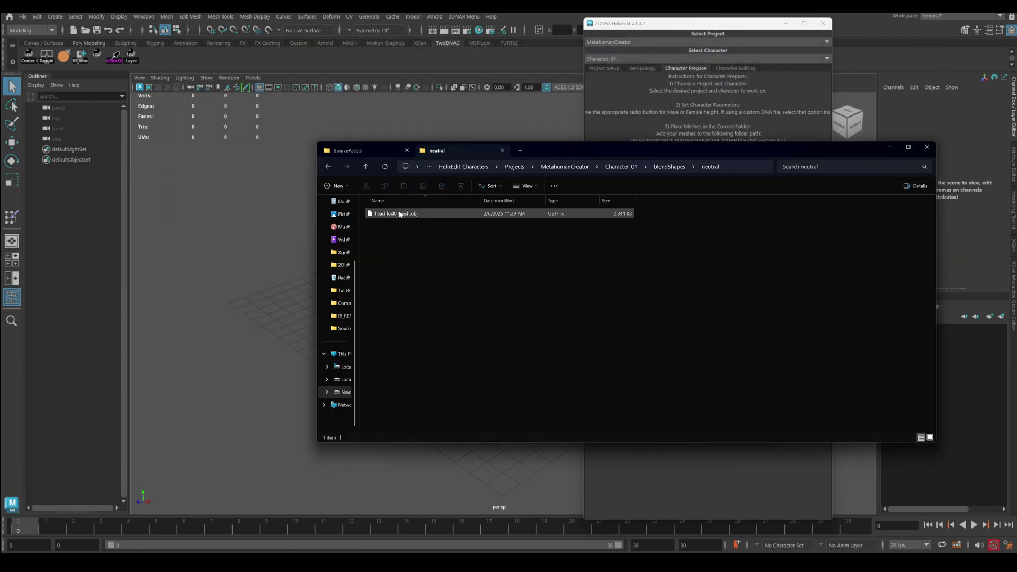
left_click(890, 150)
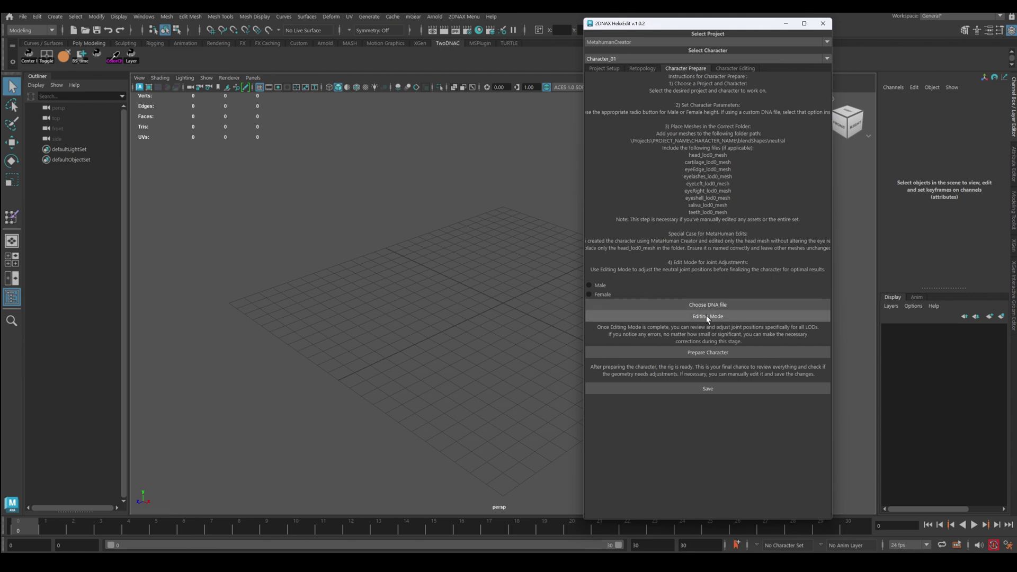
Load Character_01 in Editing Mode and frame head_grp up close from the front.
left_click(708, 316)
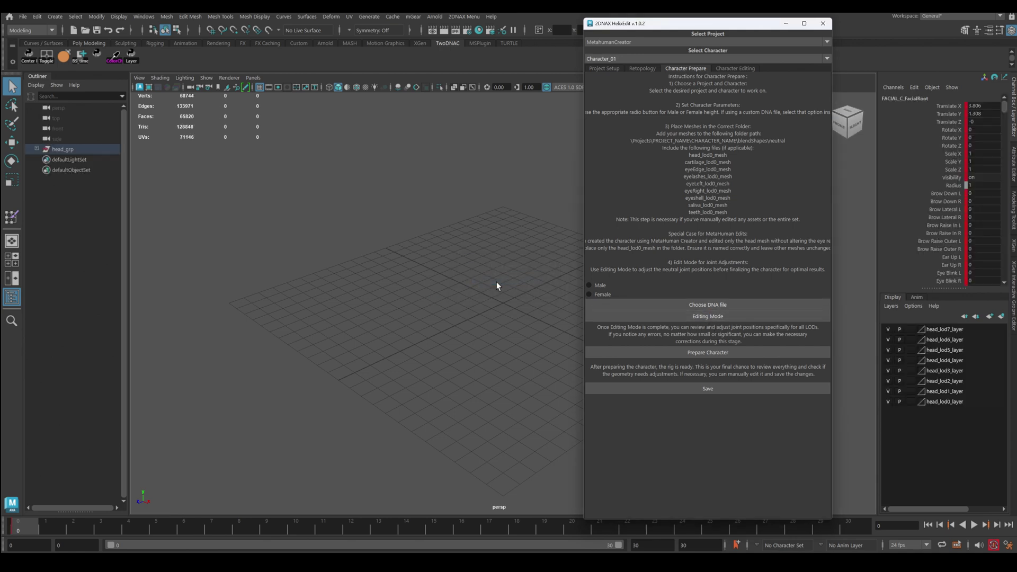
left_click(48, 151)
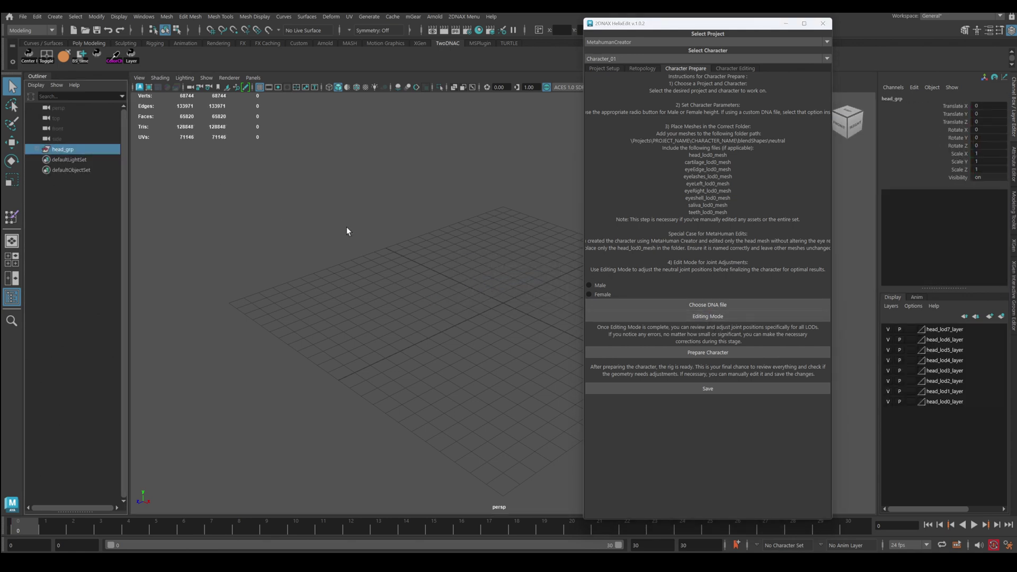
key("f")
scroll(524, 274, "up", 2)
middle_click_drag(522, 232, 473, 414, "alt")
scroll(514, 381, "up", 4)
middle_click_drag(435, 309, 480, 331, "alt")
scroll(480, 331, "up", 5)
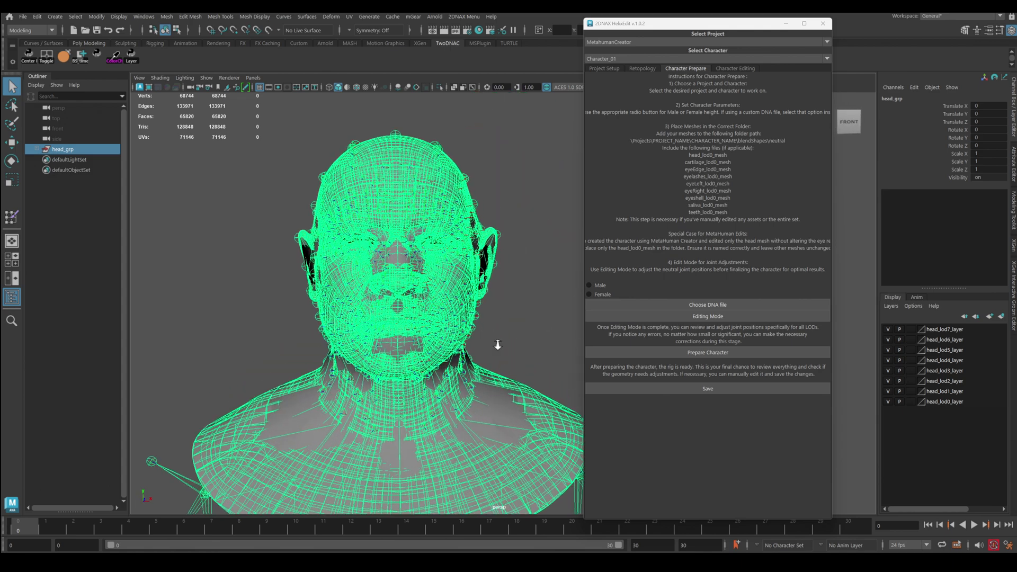
Hide joints in the viewport, turn off the head_lod1_layer to head_lod7_layer layers and deselect the head.
left_click(206, 77)
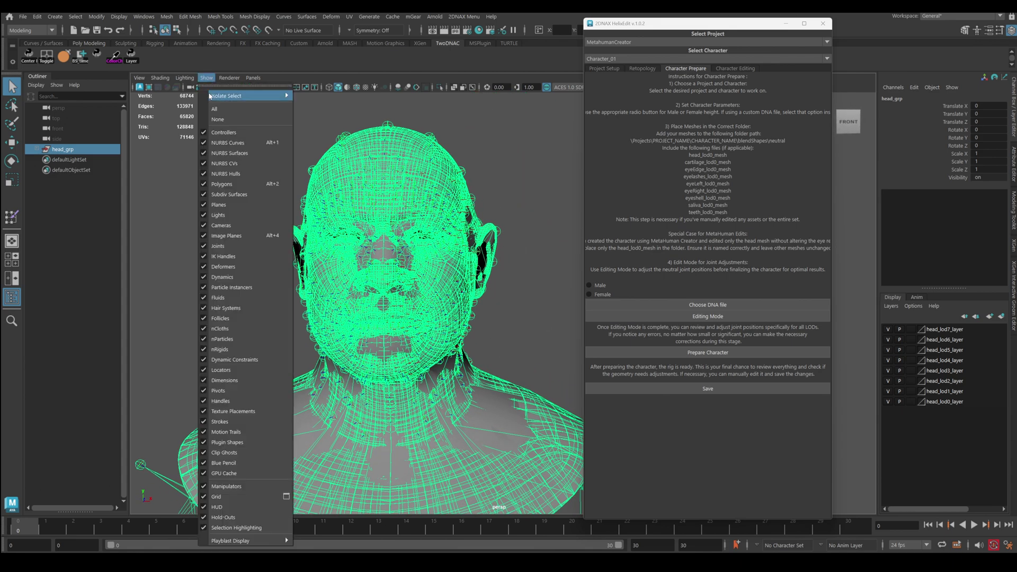
left_click(217, 235)
left_click_drag(888, 329, 887, 386)
left_click(888, 391)
left_click(480, 213)
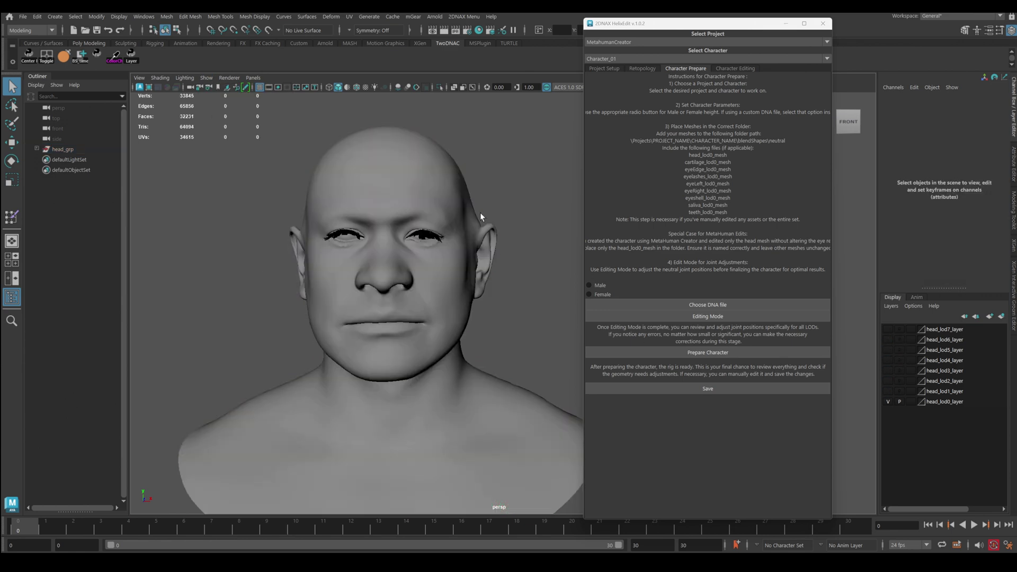
mouse_move(499, 211)
left_mouse_down("alt")
mouse_move(466, 220)
mouse_move(498, 201)
mouse_move(496, 212)
mouse_move(471, 216)
mouse_move(494, 220)
left_mouse_up("alt")
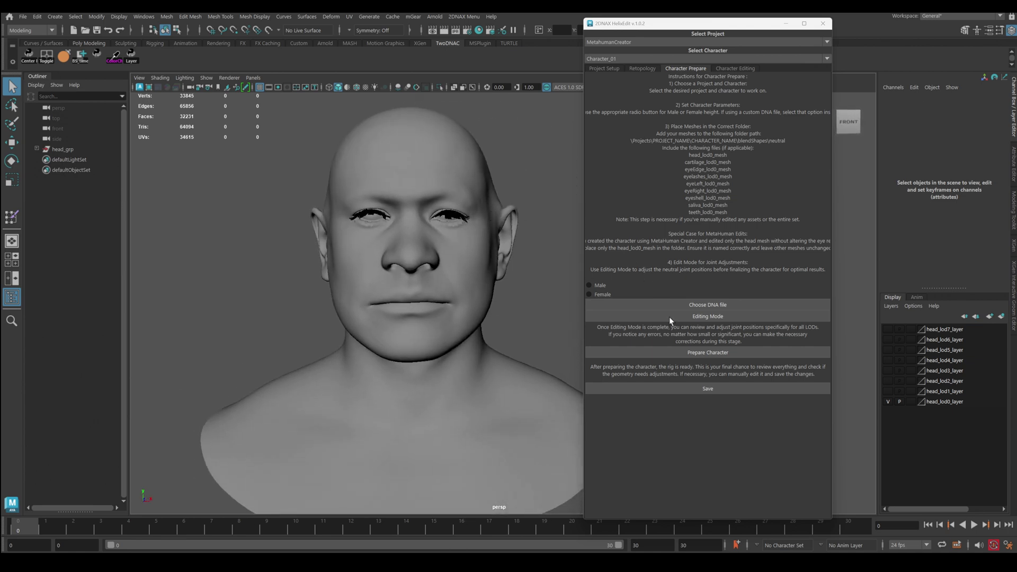
Run Prepare Character for Character_01 and frame the resulting head_grp rig from the front.
left_click(702, 352)
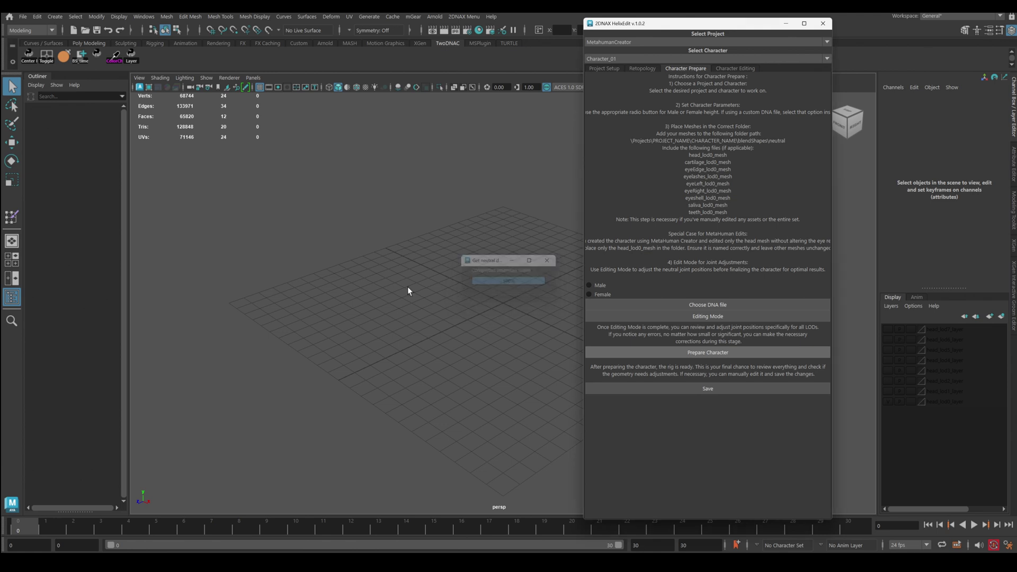
left_click(75, 150)
key("f")
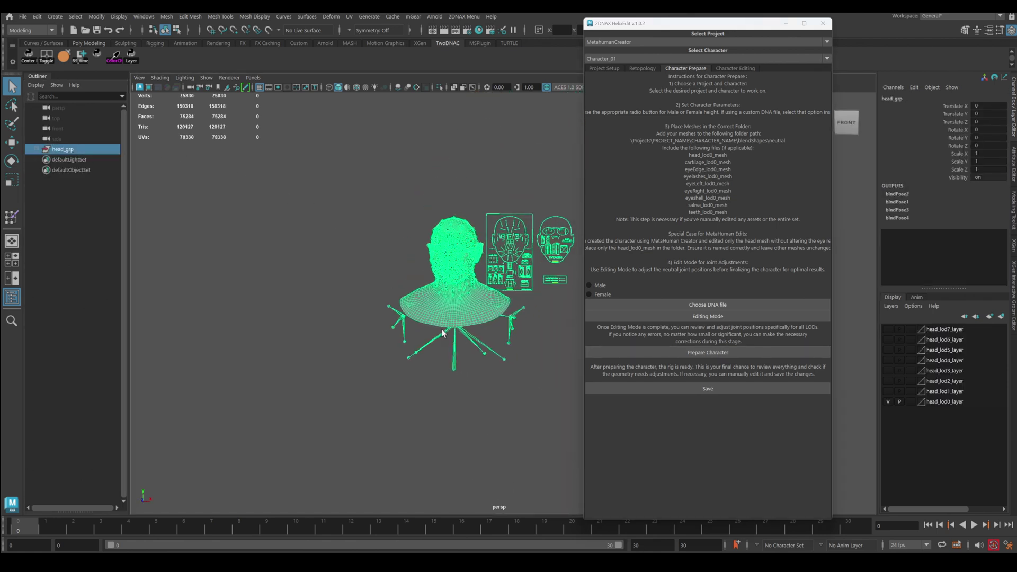
left_click_drag(510, 382, 475, 363, "alt")
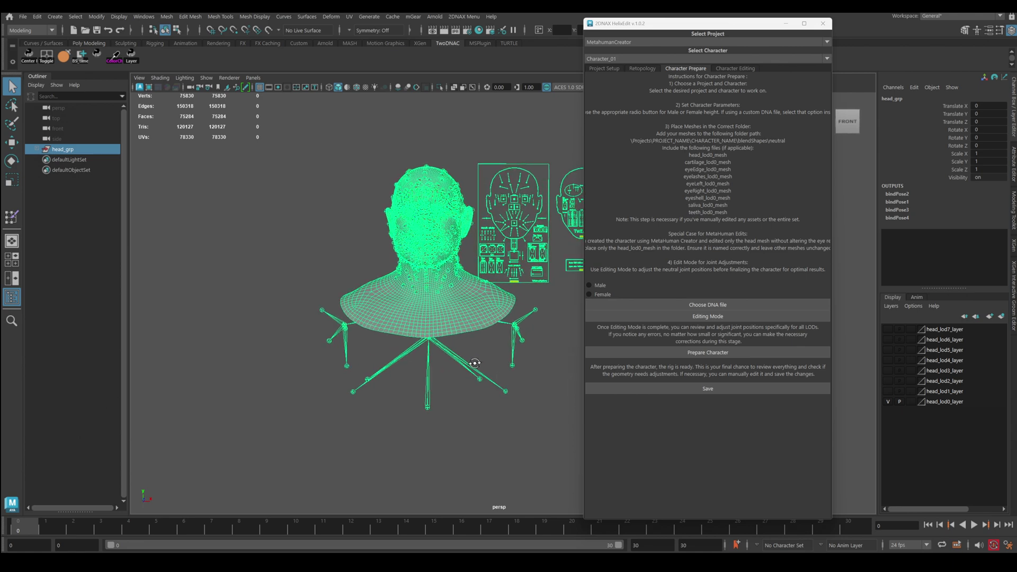
left_click_drag(451, 302, 472, 350, "alt")
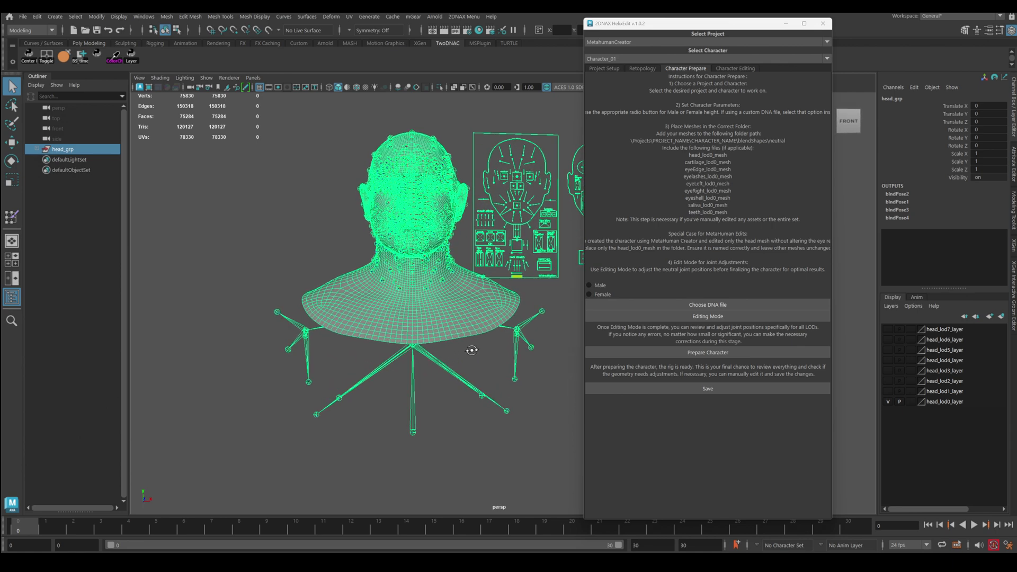
Deselect the rig, hide joints in the viewport and save the prepared character.
left_click(551, 364)
left_click(206, 77)
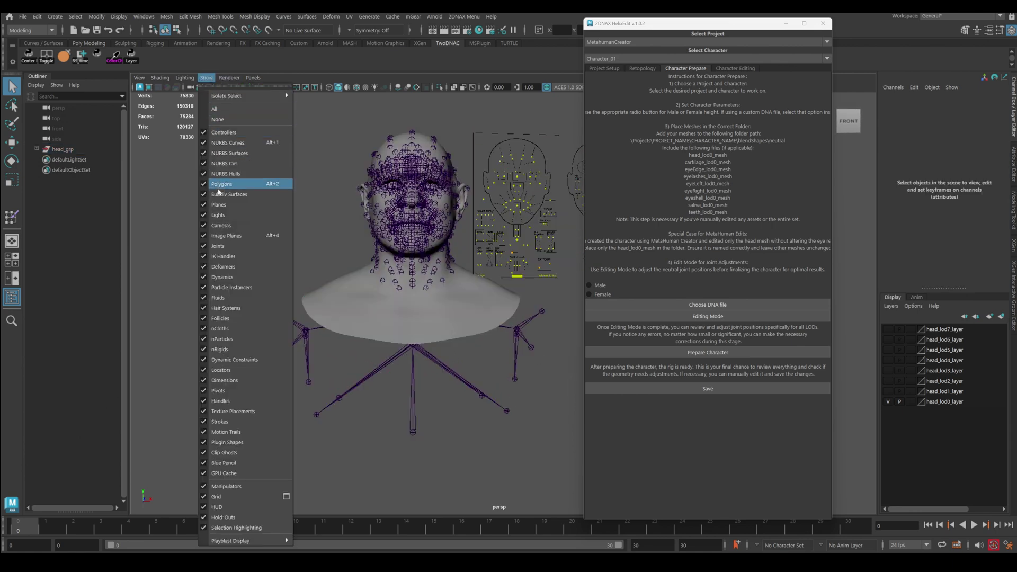
left_click(205, 246)
scroll(428, 237, "up", 5)
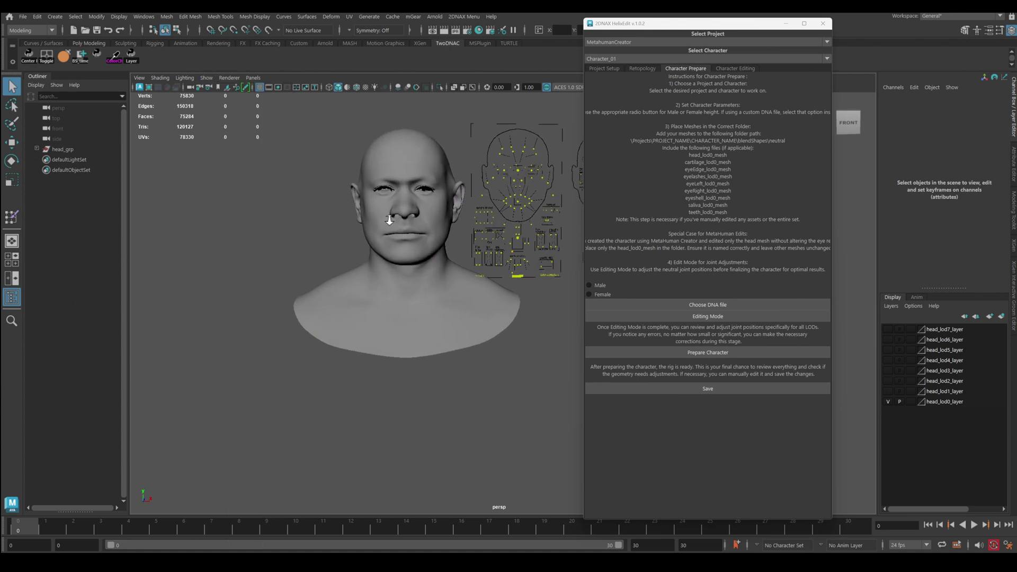
left_click(718, 354)
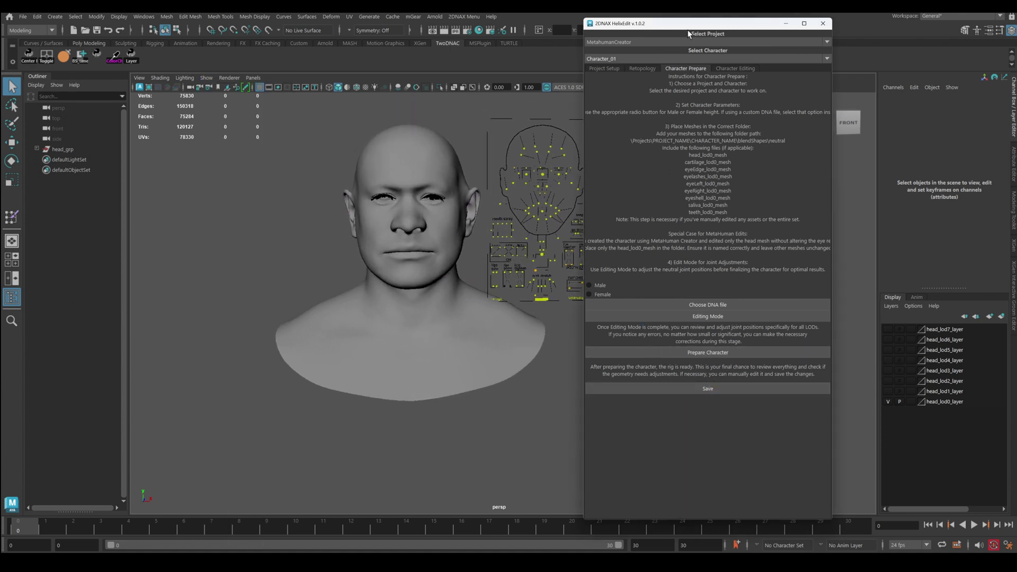
Set up the Character Editing scene for Character_01 and acknowledge the DNA reader message.
left_click(735, 69)
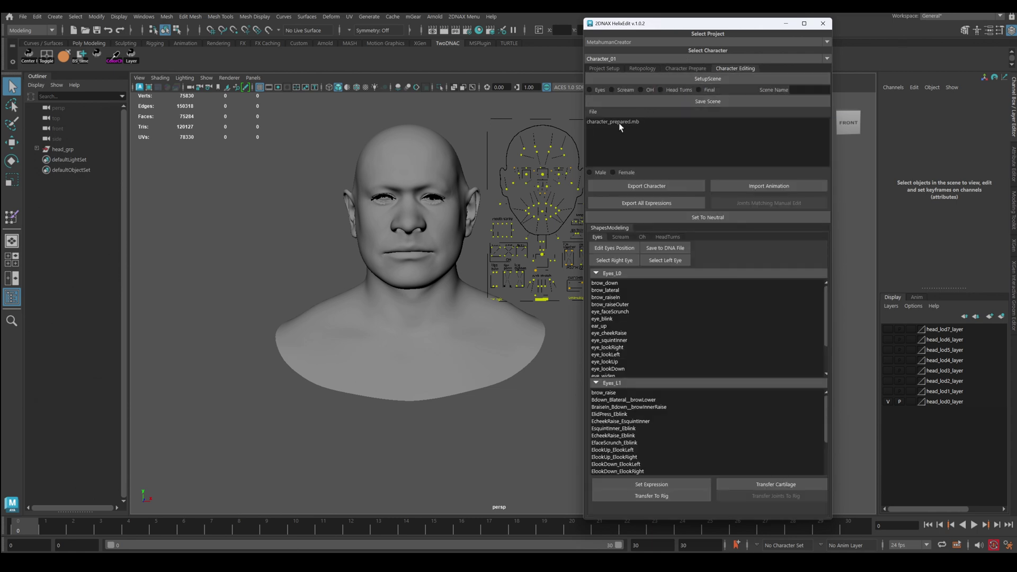
left_click(725, 78)
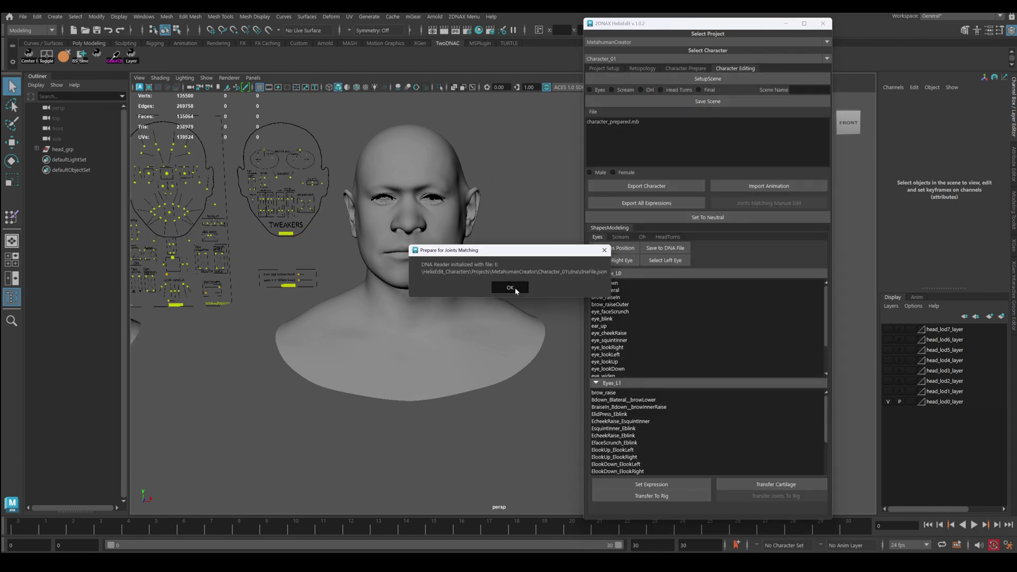
left_click(510, 288)
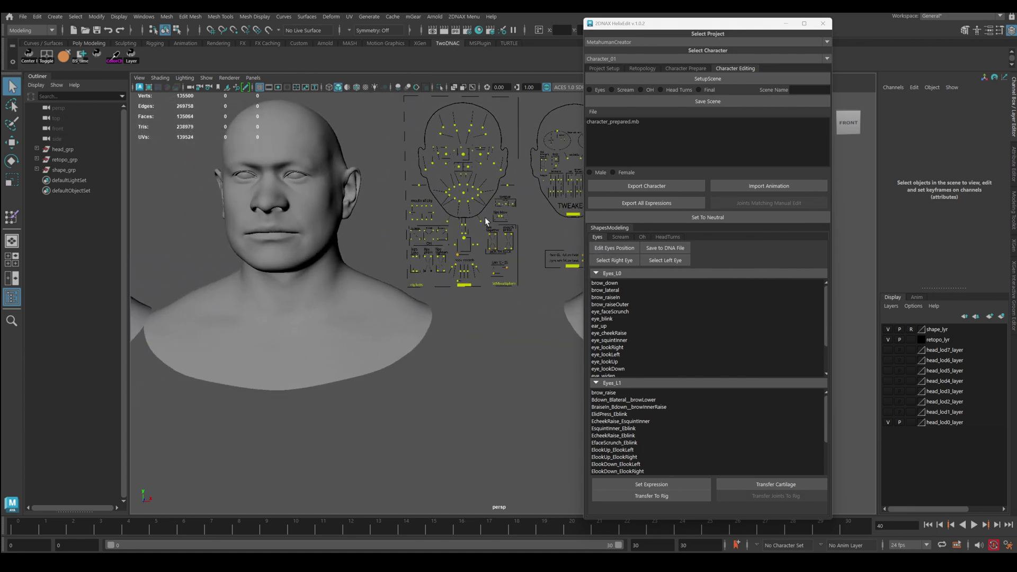
Try moving the CTRL_C_mouth control on the face board to test the rigged head.
left_click(464, 198)
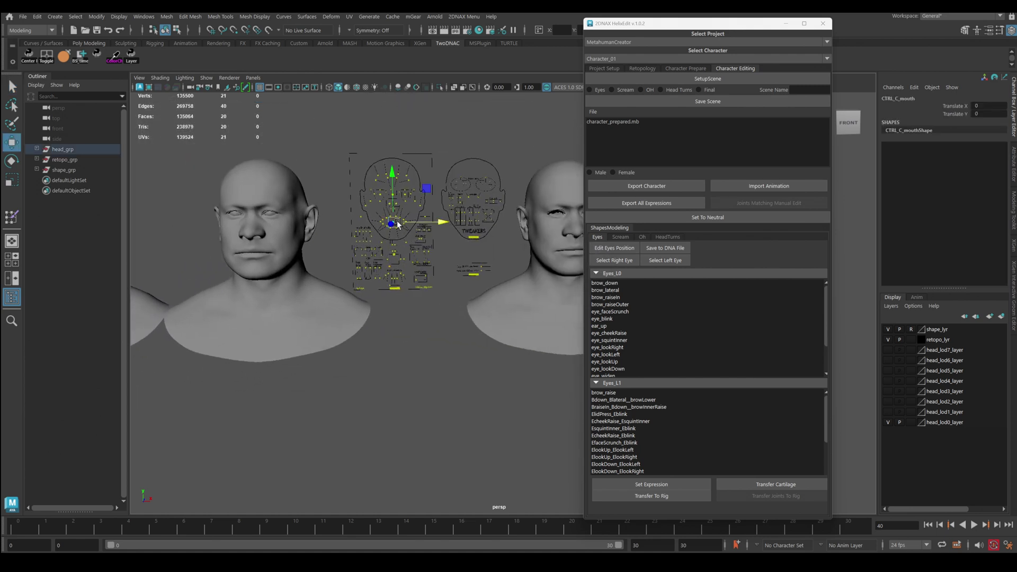
left_click_drag(397, 224, 391, 223)
left_click_drag(394, 223, 388, 208)
middle_click_drag(451, 230, 410, 225, "alt")
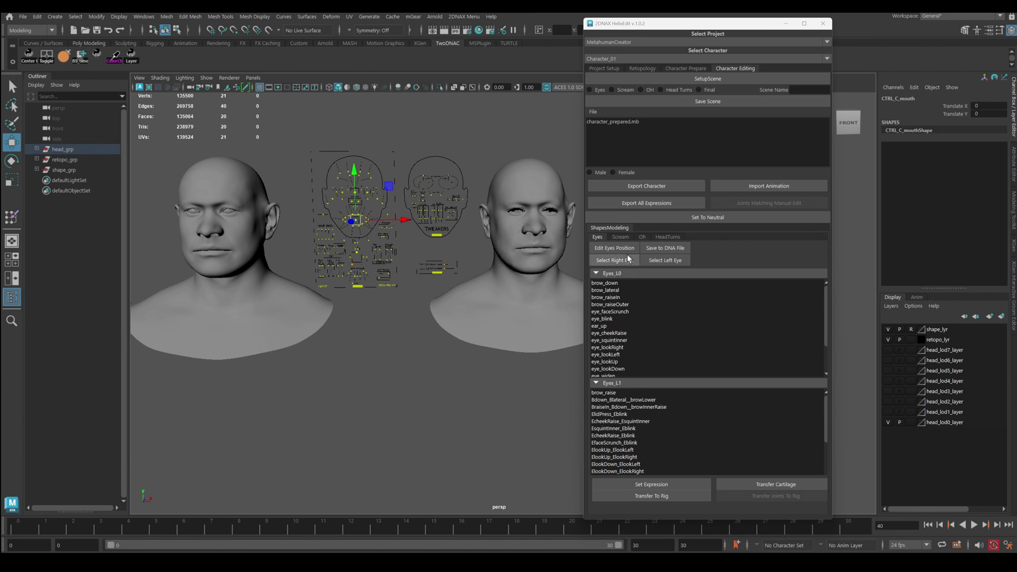
Preview the Scream expressions mouth_up, mouth_right and mouth_lipsBlow on a close-up of the rigged head.
left_click(620, 237)
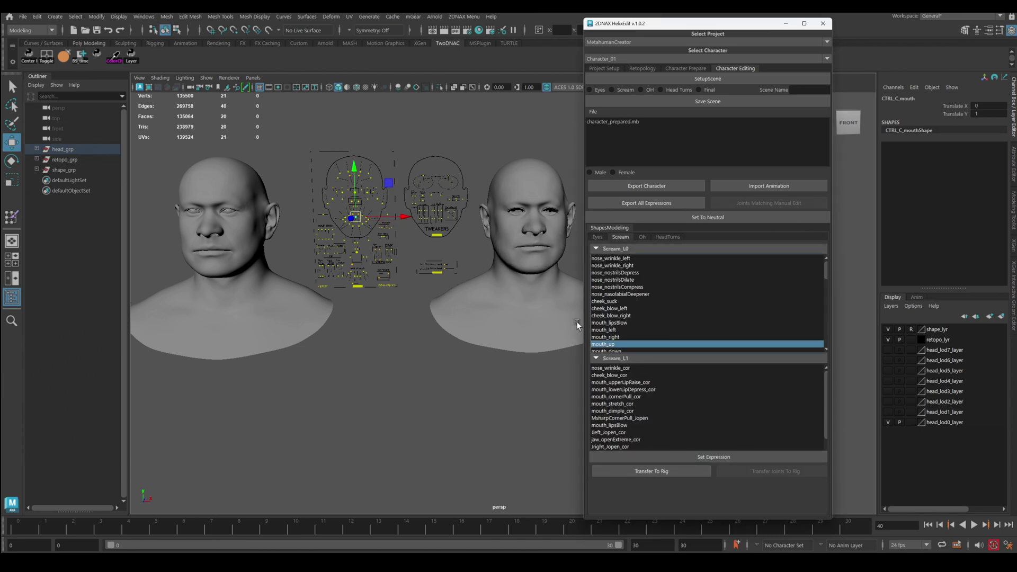
middle_click_drag(479, 242, 424, 256, "alt")
right_click_drag(424, 256, 509, 275, "alt")
middle_click_drag(504, 235, 487, 290, "alt")
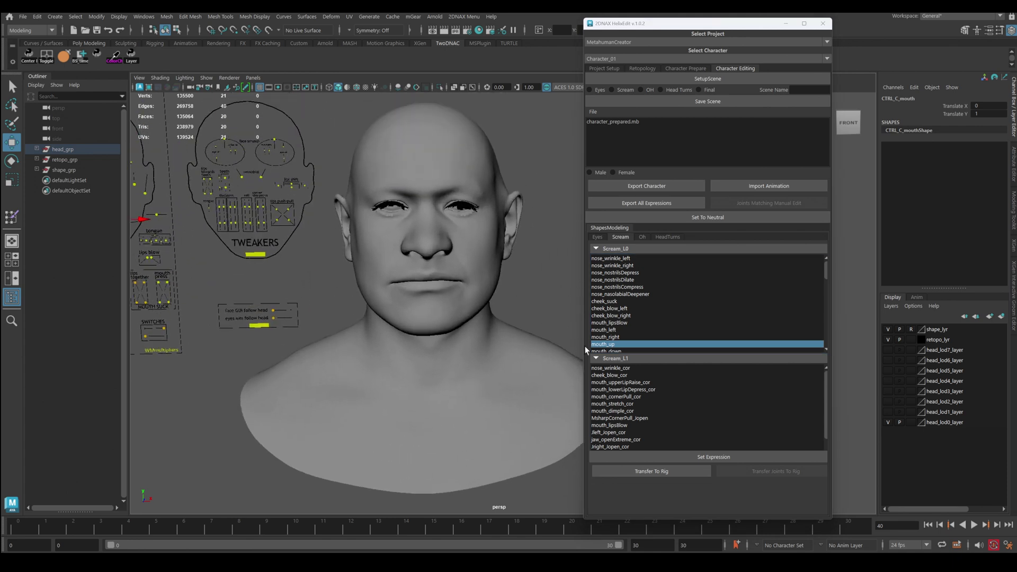
left_click(615, 336)
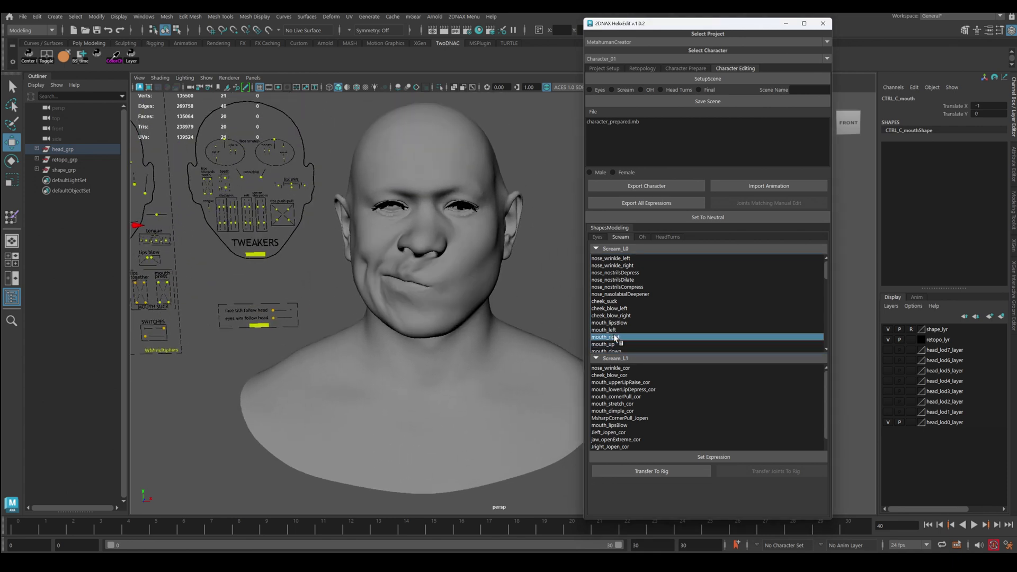
left_click(614, 324)
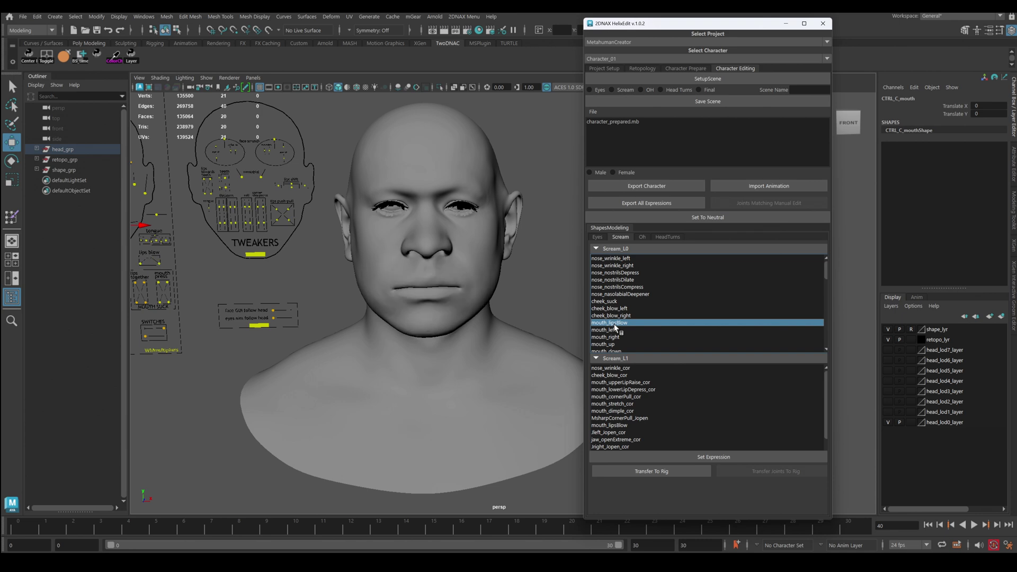
Go through the remaining Scream expressions, previewing nose_nasolabialDeepener, mouth_cornerDepress and EcheekRaise_NSwrinkle.
left_click(612, 294)
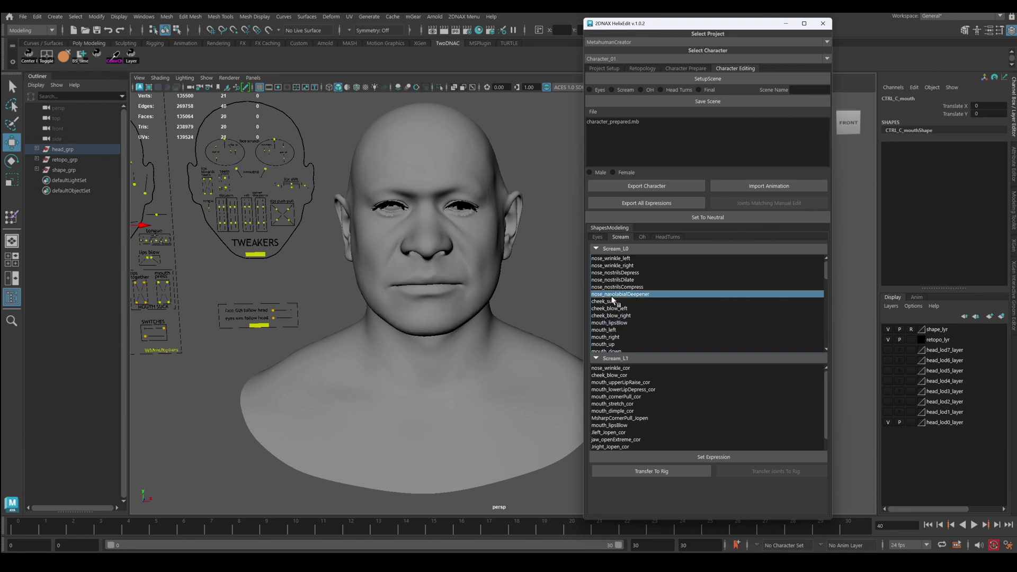
scroll(615, 315, "down", 4)
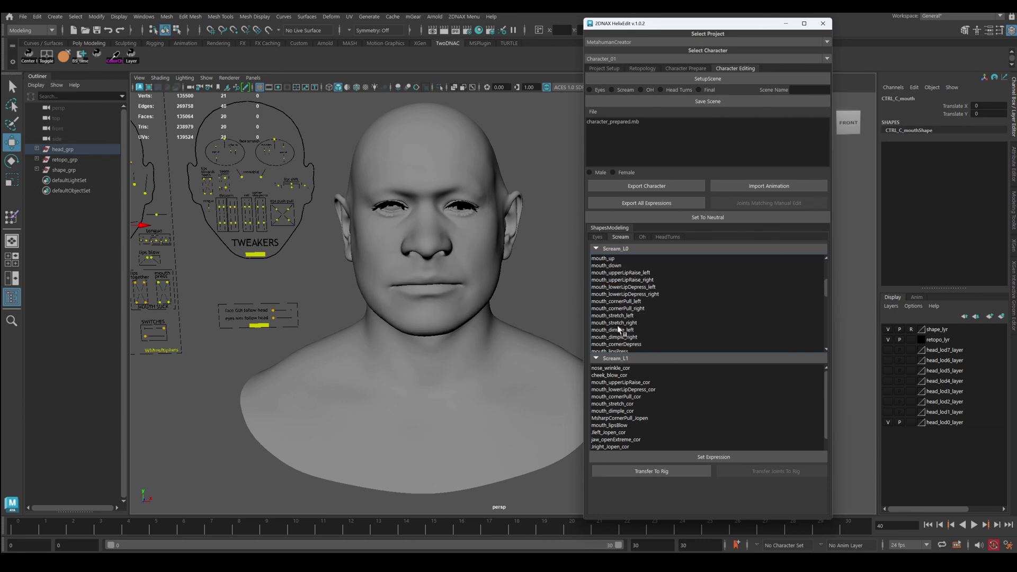
scroll(629, 345, "down", 5)
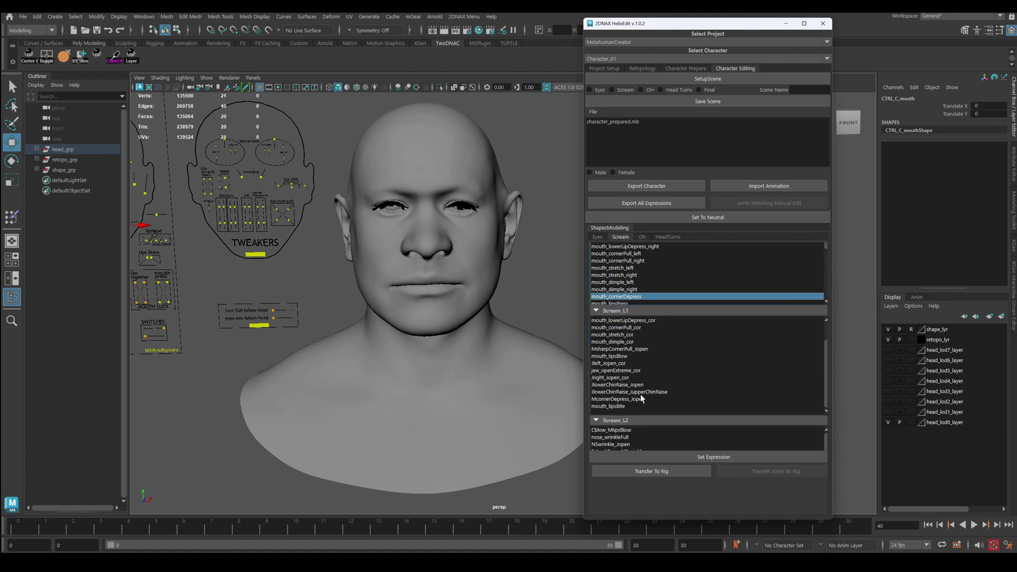
left_click(626, 405)
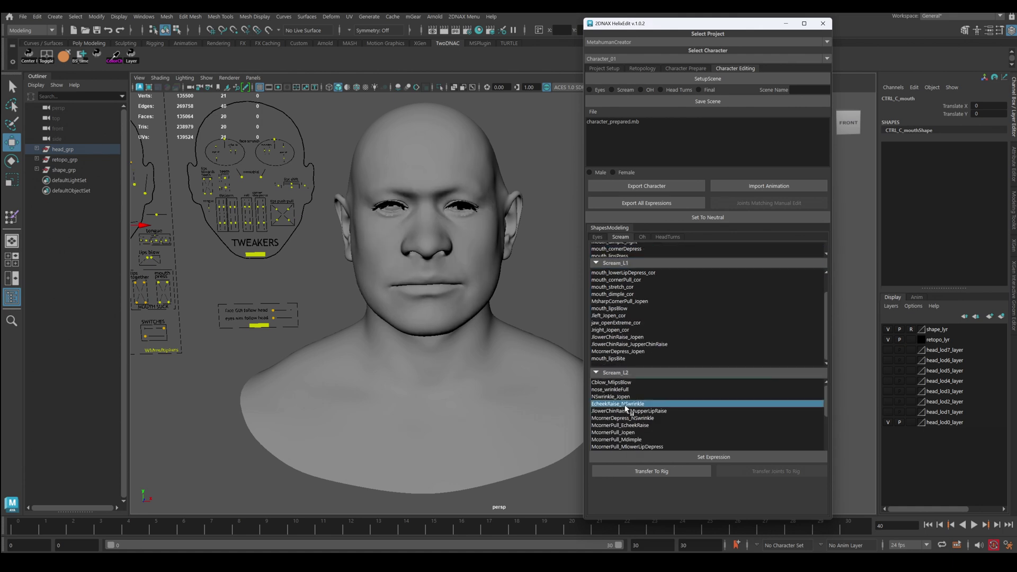
Hide retopo_grp and shape_grp so only the rigged head and its face controls remain displayed.
right_click_drag(478, 339, 376, 183, "alt")
left_click_drag(52, 162, 67, 171)
key("ctrl+h")
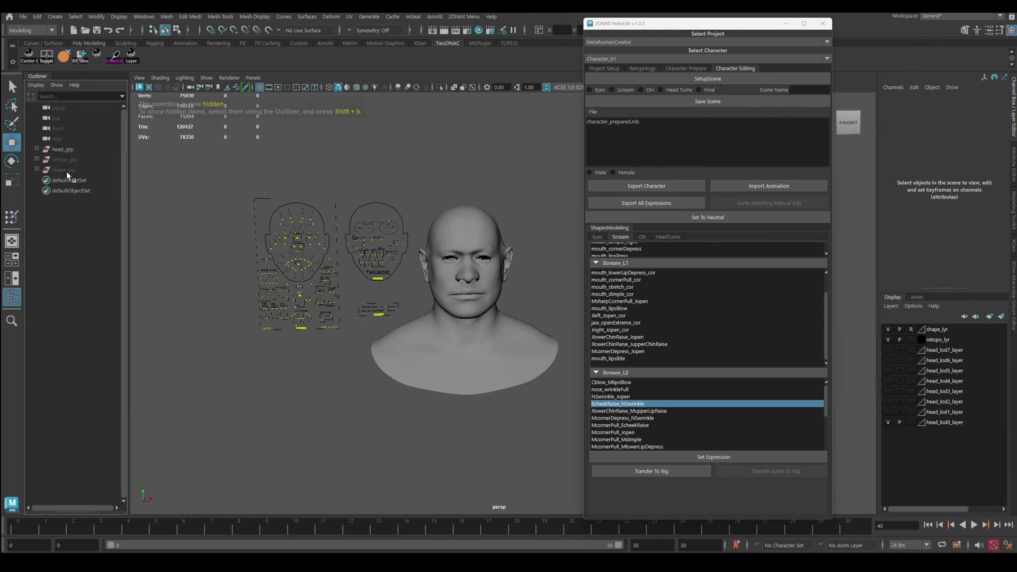
Turn on the head_lod1_layer to head_lod7_layer layers and expand head_grp in the scene hierarchy.
left_click(300, 328)
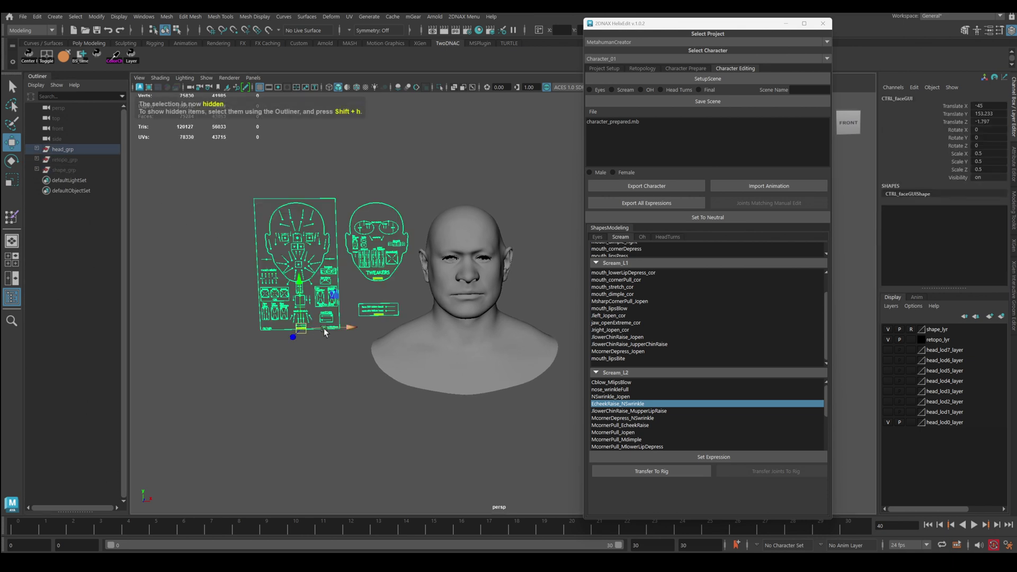
left_click(519, 200)
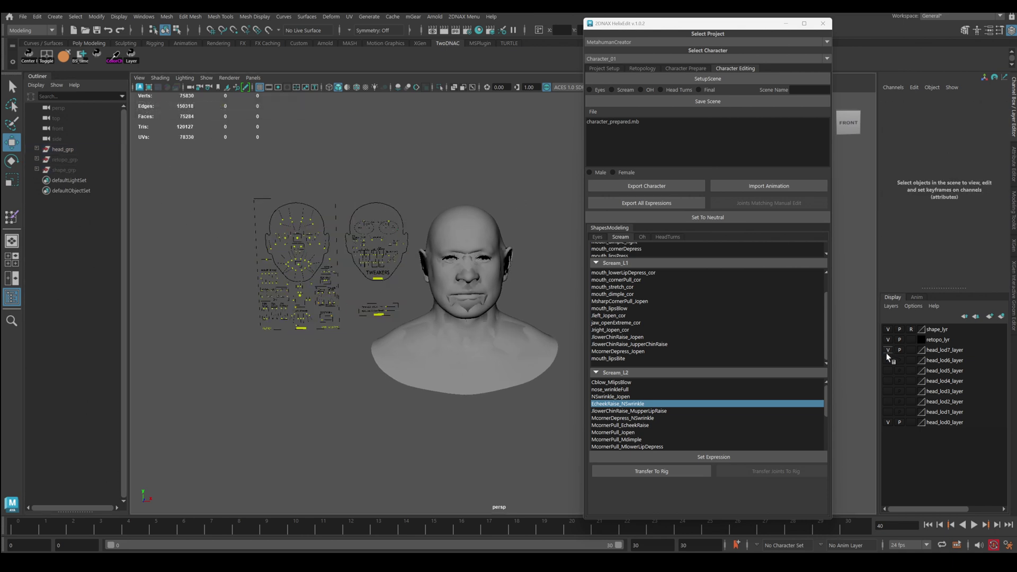
key("q")
key("f")
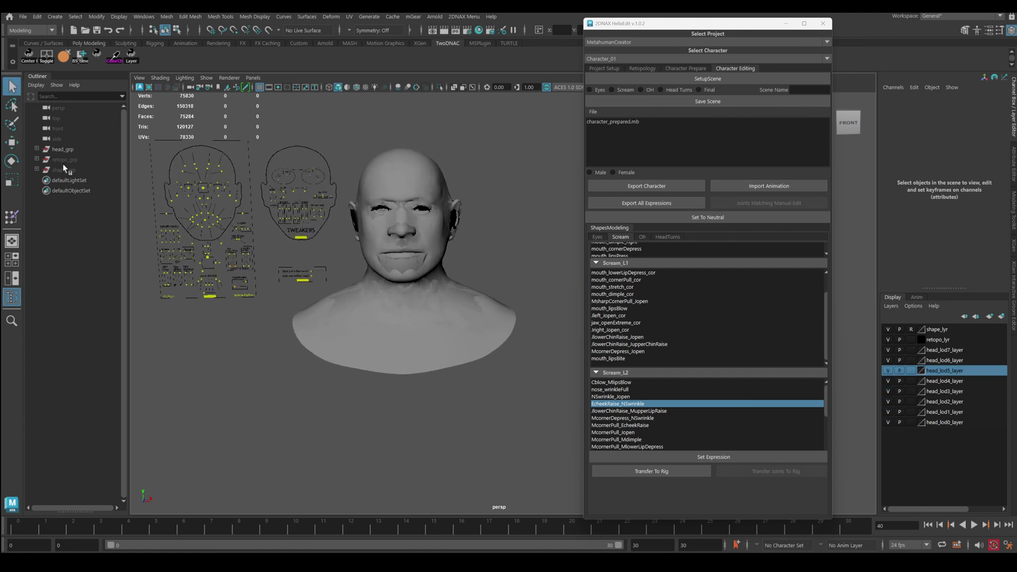
left_click(36, 149)
Import the animation onto the face rig and set the playback range to start at frame 0.
left_click(771, 186)
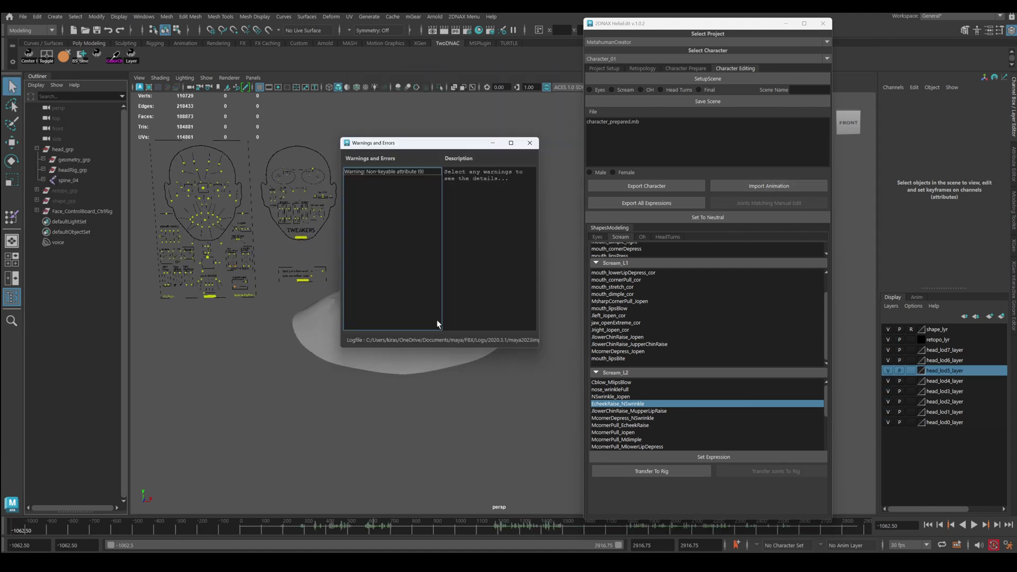
left_click(150, 526)
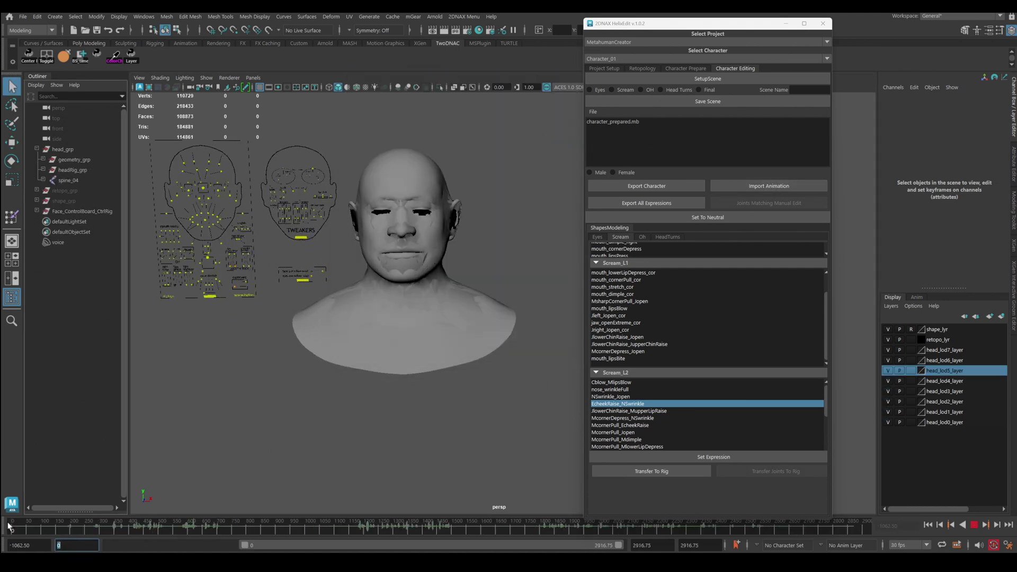
Place head_lod1_grp beside the LOD 0 head with Translate X 40, keeping Translate Y at 0.
left_click(80, 180)
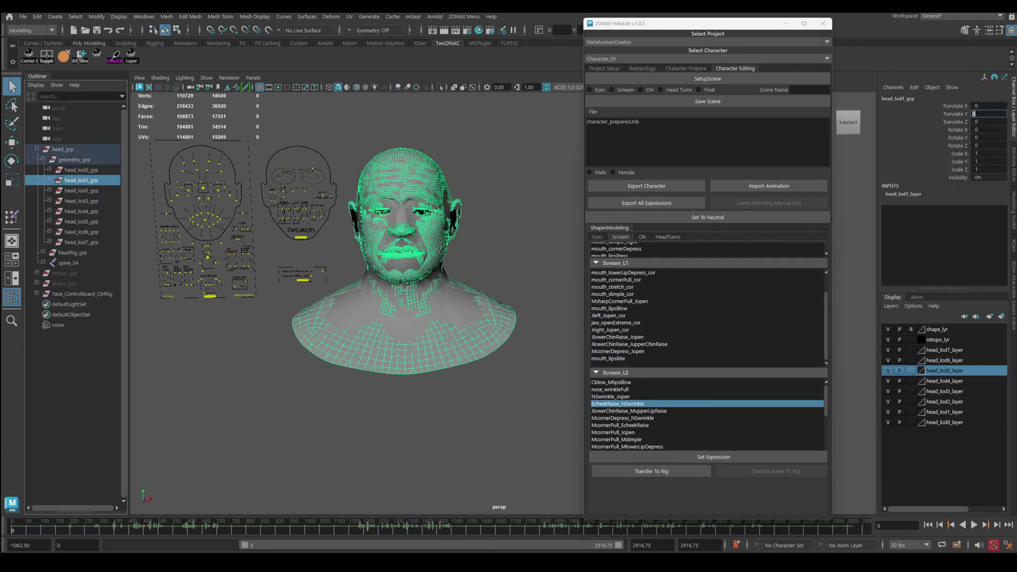
type("40")
key("Return")
type("0")
key("Return")
type("40")
key("Return")
scroll(483, 236, "down", 4)
middle_click_drag(484, 237, 365, 217, "alt")
Continue the row of heads by setting Translate X to 80 for head_lod2_grp and 120 for head_lod3_grp.
left_click(81, 190)
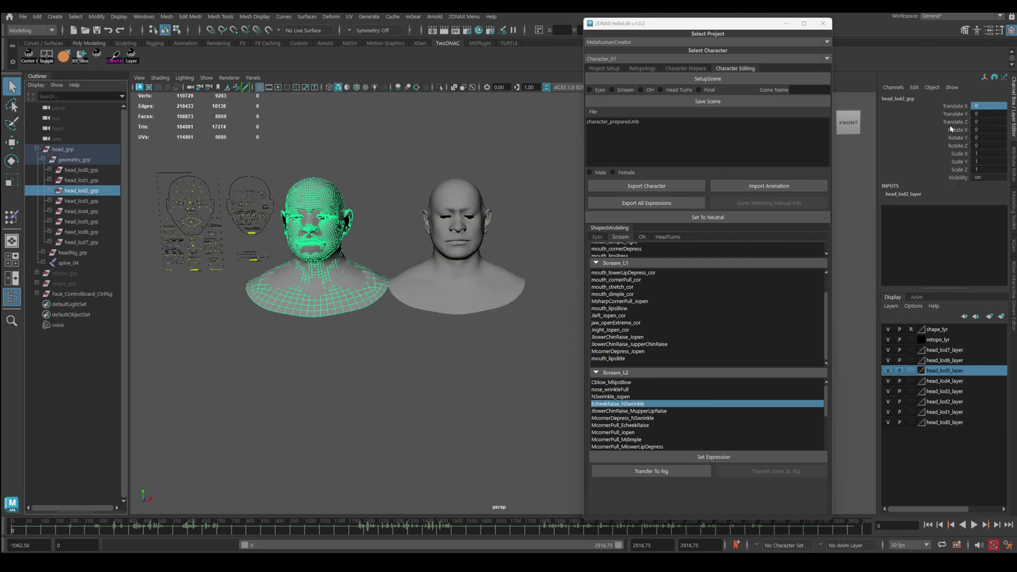
left_click(980, 106)
type("80")
key("Return")
left_click(109, 203)
left_click(977, 104)
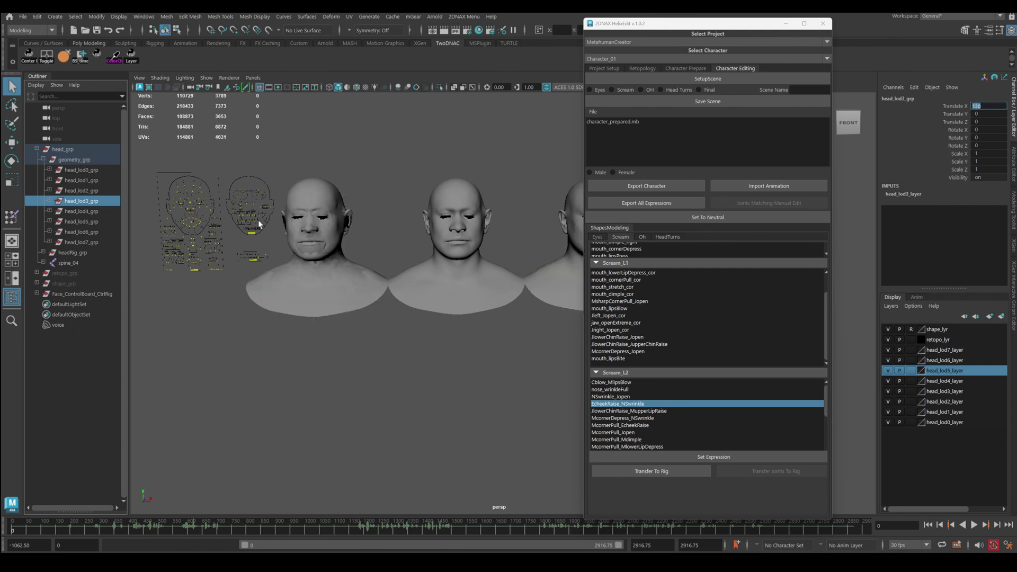
key("Return")
scroll(260, 225, "down", 2)
Start a second row with head_lod4_grp at Translate Y -40 and head_lod5_grp at Translate X 40, Y -40.
key("Right")
left_click(983, 113)
type("-40")
key("Return")
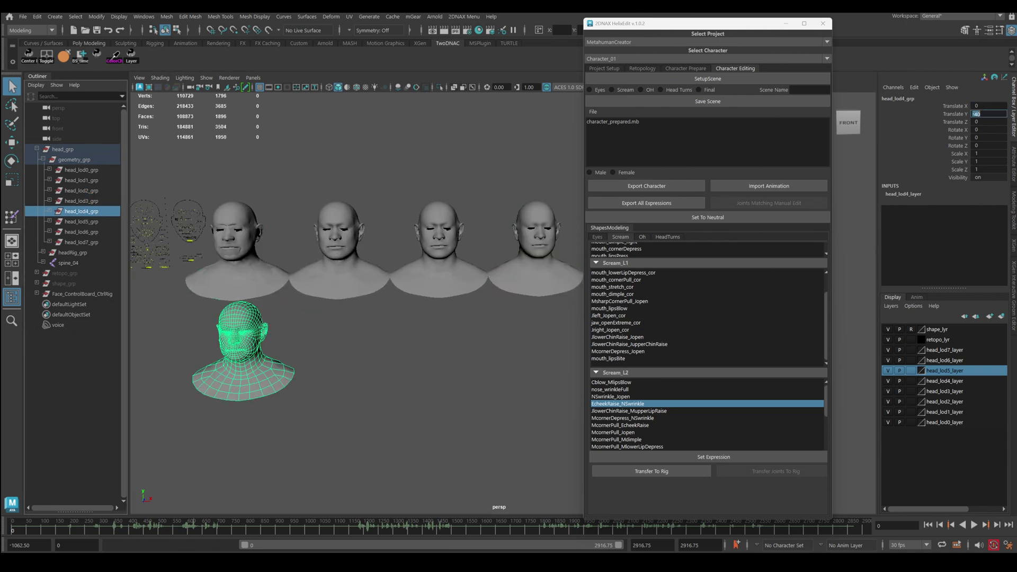
left_click(89, 220)
type("40")
key("Return")
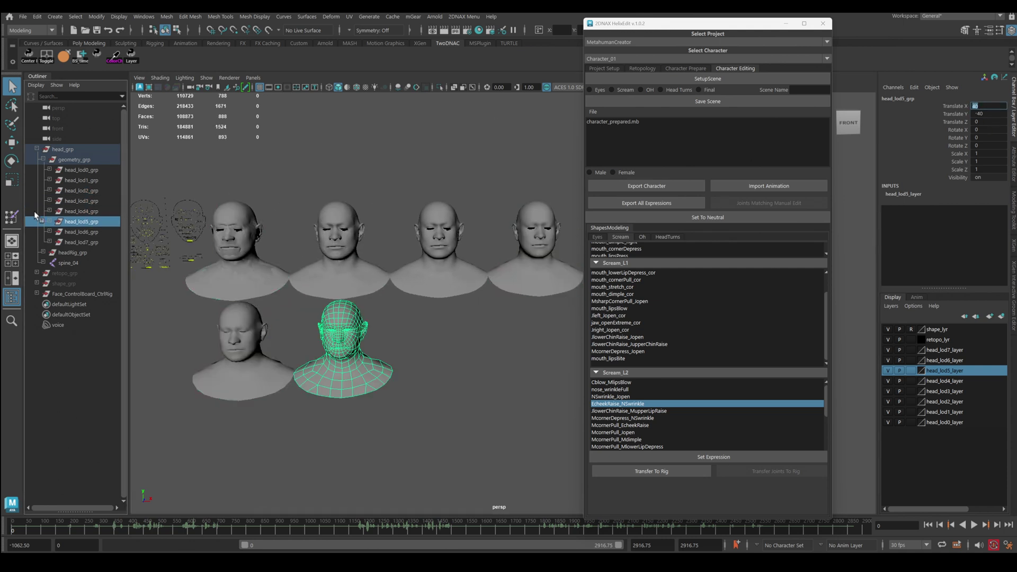
Complete the second row with head_lod6_grp at Translate X 80, Y -40 and head_lod7_grp at X 120, Y -40, then collapse the head_grp hierarchy.
key("Right")
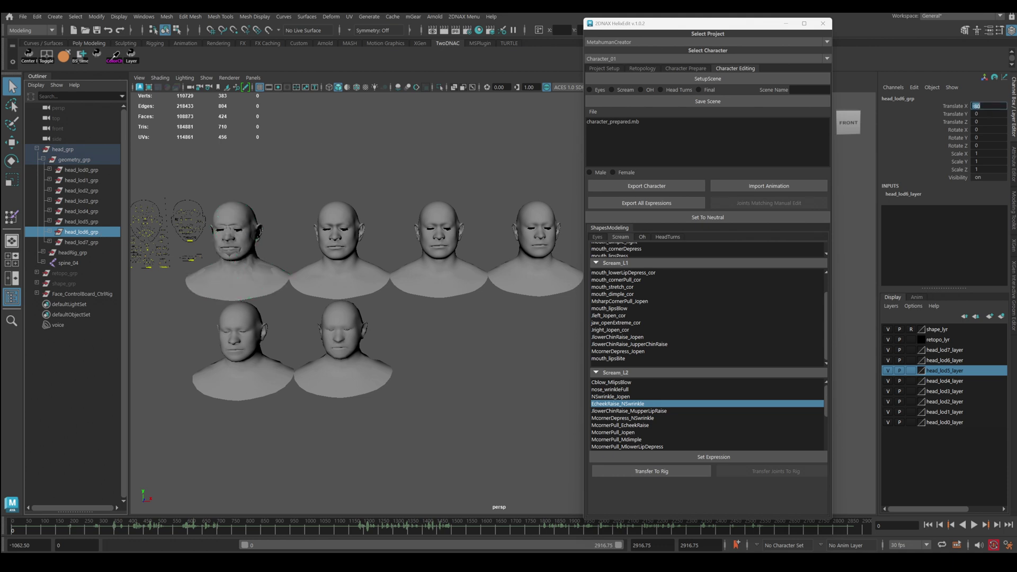
type("-40")
key("Return")
key("Right")
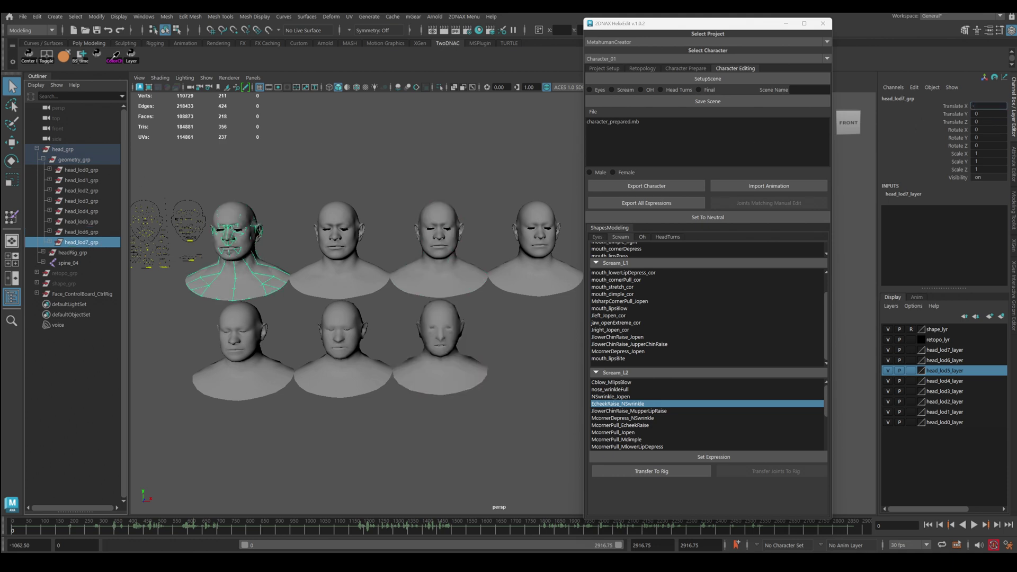
key("Tab")
type("-40")
key("Return")
left_click(43, 159)
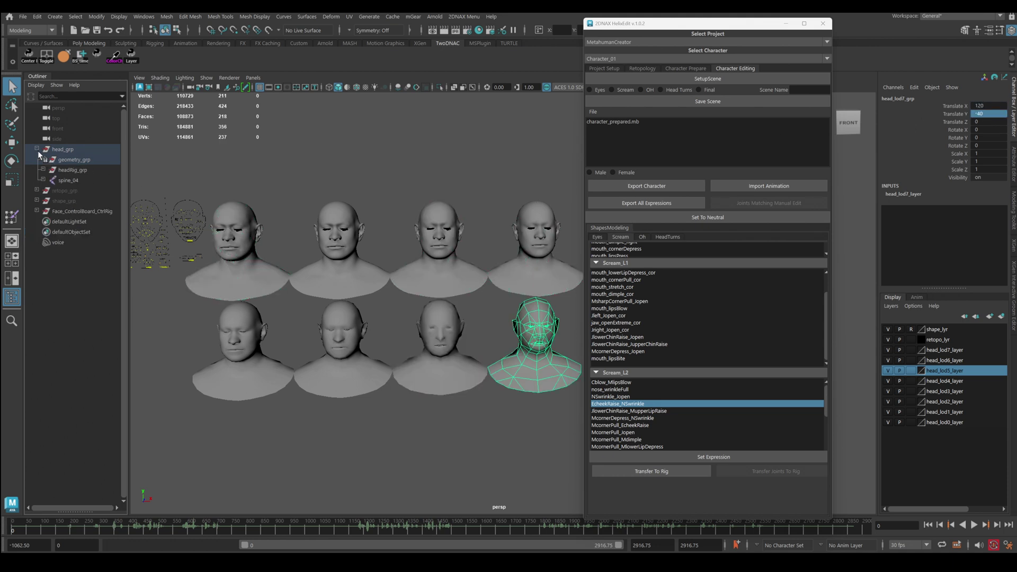
left_click(36, 148)
Play the animation with wireframe on shaded on all heads and move the HelixEdit window clear of them.
left_click(344, 159)
left_click(454, 88)
left_click(454, 87)
left_click(356, 87)
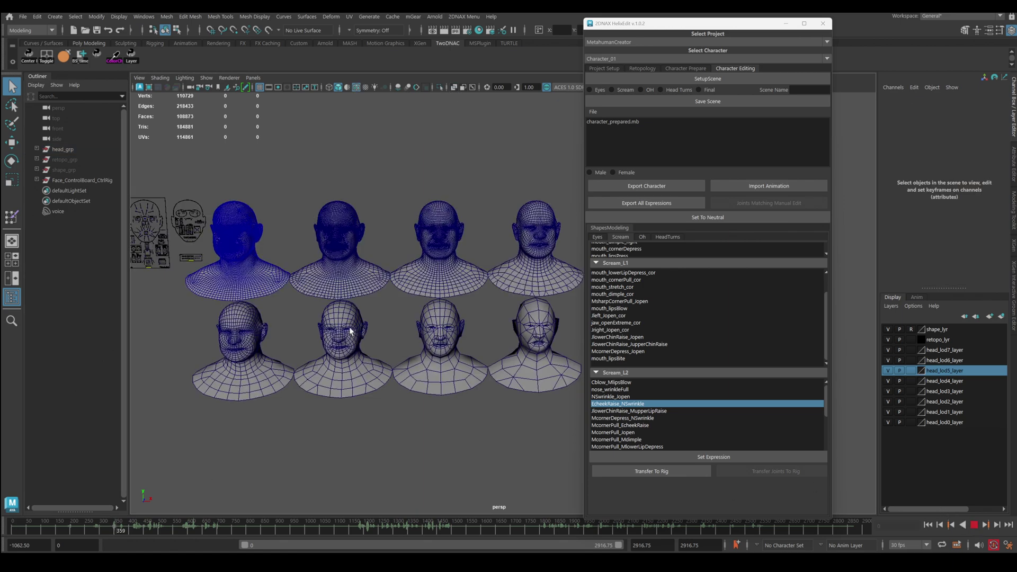
scroll(371, 339, "up", 5)
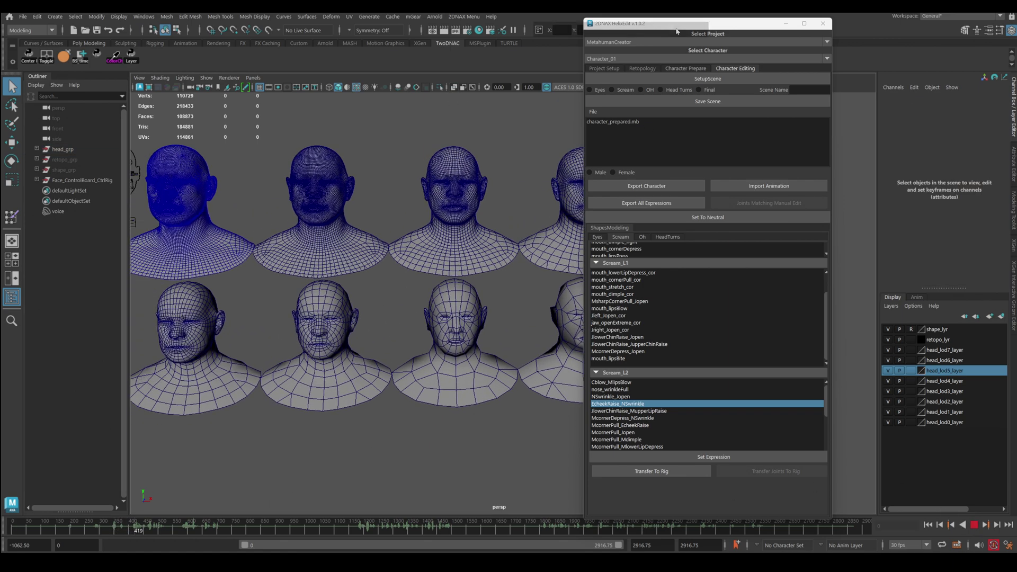
left_click_drag(677, 29, 853, 33)
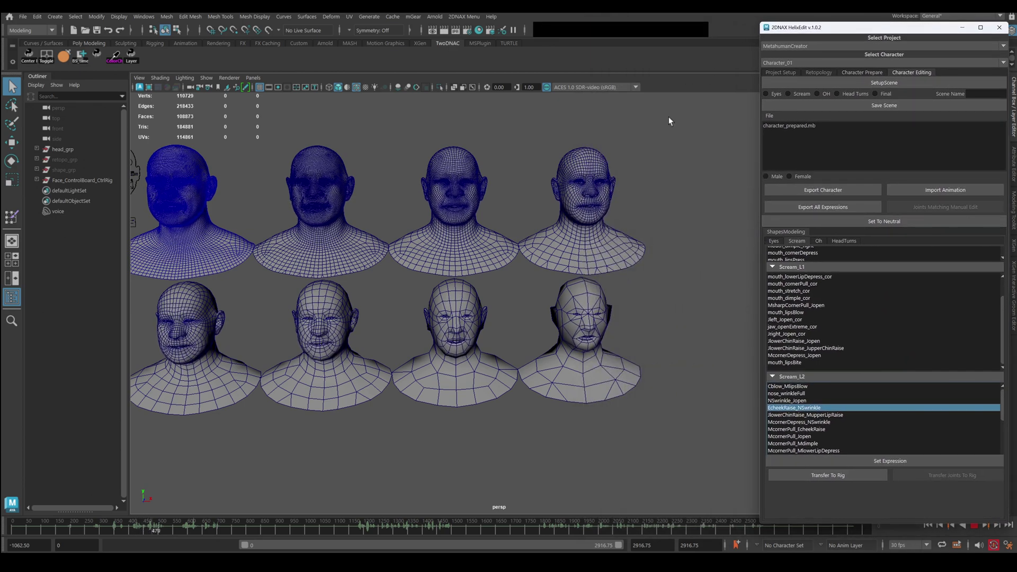
Examine the facial deformation on the upper row of heads during playback, going from LOD 0 through LOD 2.
middle_click_drag(645, 289, 719, 281, "alt")
left_click_drag(568, 297, 632, 302, "alt")
mouse_move(586, 273)
left_mouse_down("alt")
mouse_move(570, 265)
mouse_move(620, 279)
mouse_move(646, 266)
mouse_move(574, 263)
left_mouse_up("alt")
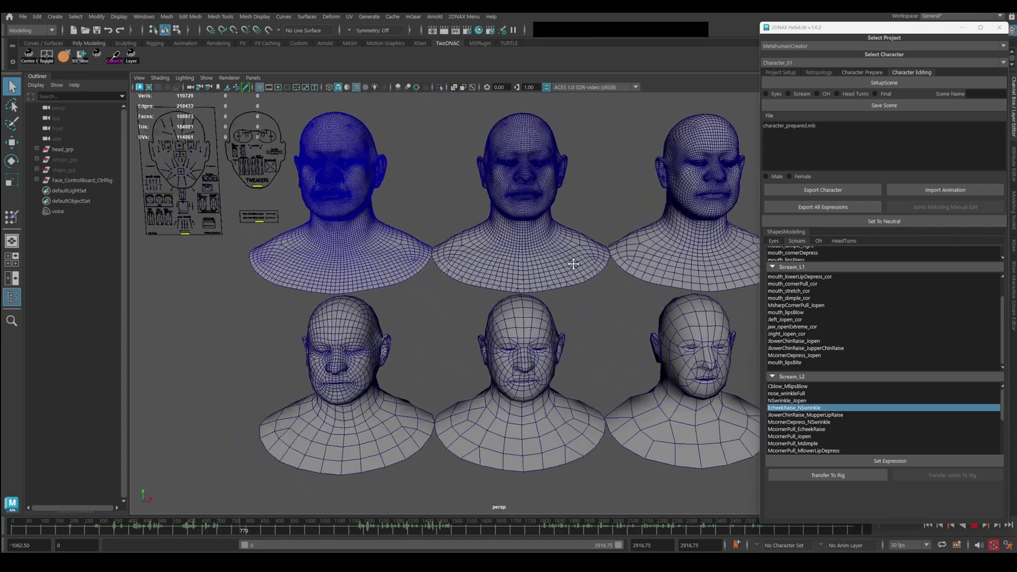
scroll(610, 291, "up", 5)
middle_click_drag(574, 263, 625, 320, "alt")
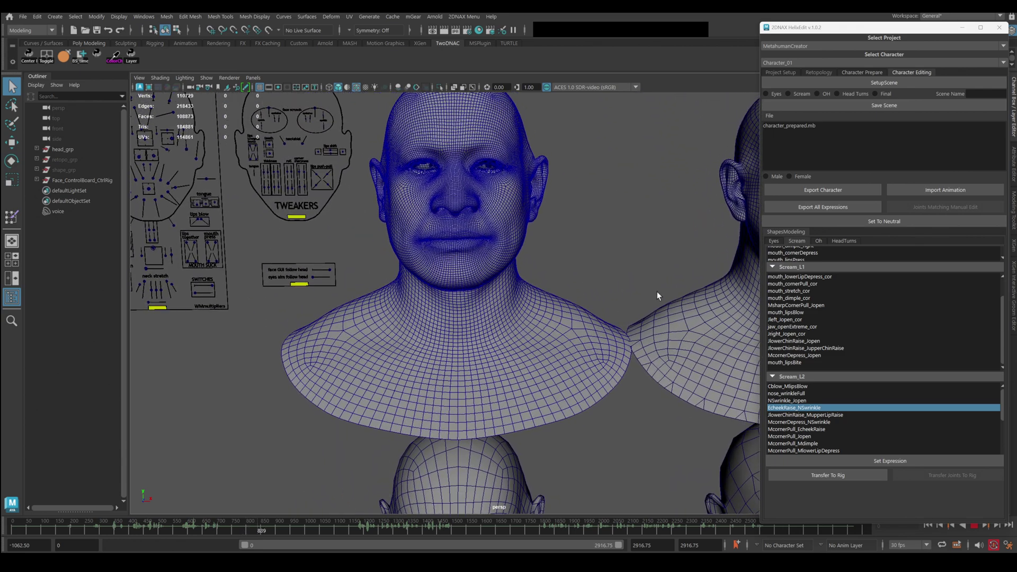
middle_click_drag(656, 286, 617, 280, "alt")
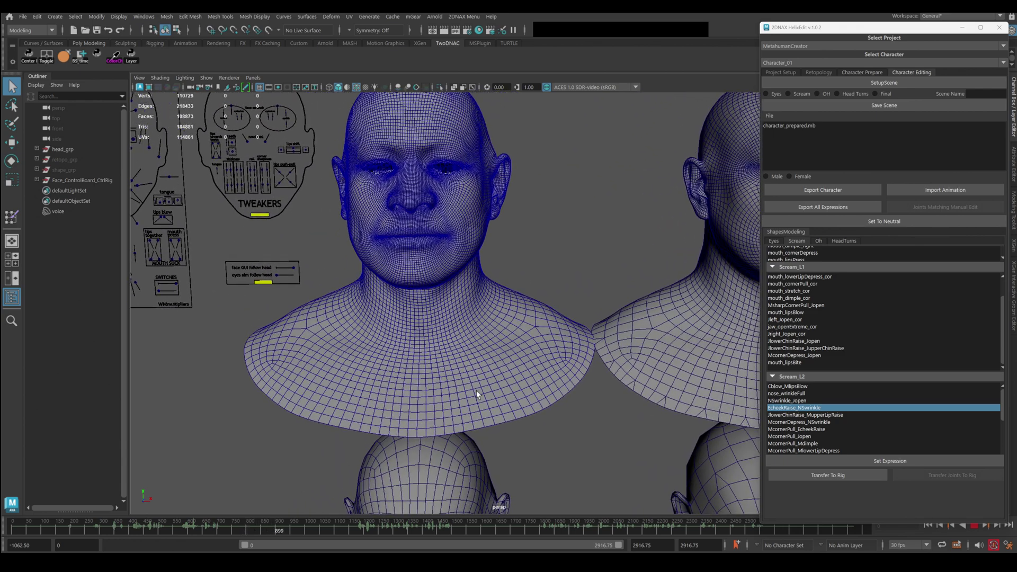
middle_click_drag(595, 330, 424, 297, "alt")
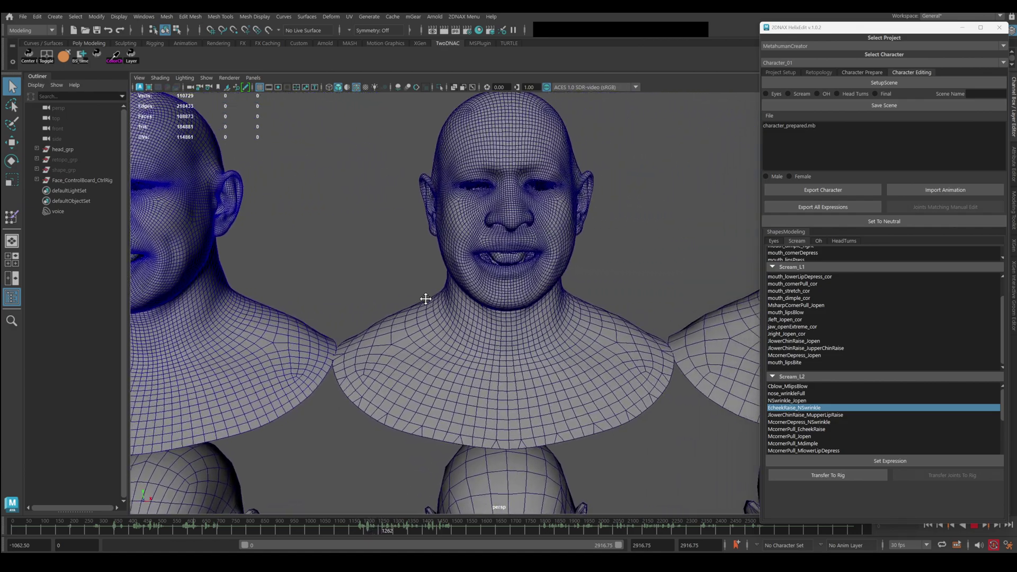
middle_click_drag(617, 293, 287, 287, "alt")
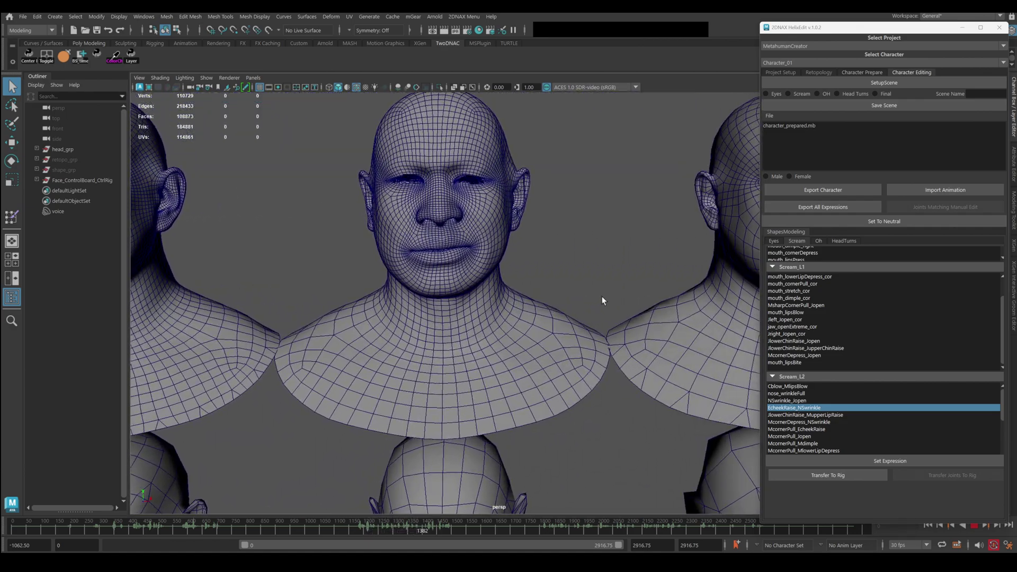
Examine the facial deformation on the lower row of heads during playback, focusing on LOD 4, and compare it with the upper row.
middle_click_drag(601, 297, 458, 246, "alt")
scroll(456, 304, "down", 3)
middle_click_drag(352, 323, 529, 286, "alt")
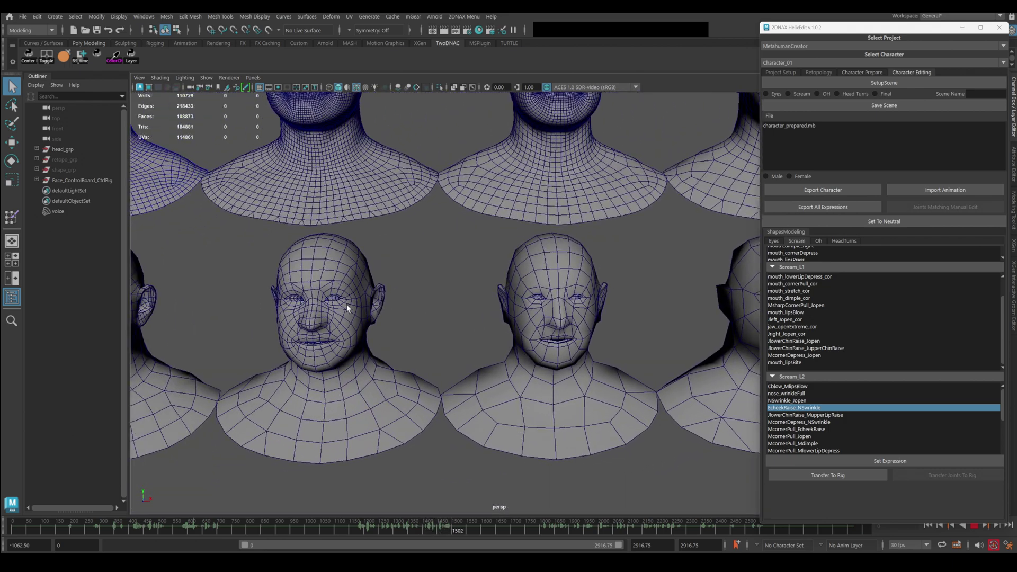
middle_click_drag(292, 318, 445, 308, "alt")
middle_click_drag(321, 308, 431, 302, "alt")
right_click_drag(400, 288, 456, 345, "alt")
middle_click_drag(456, 344, 554, 309, "alt")
right_click_drag(524, 310, 536, 312, "alt")
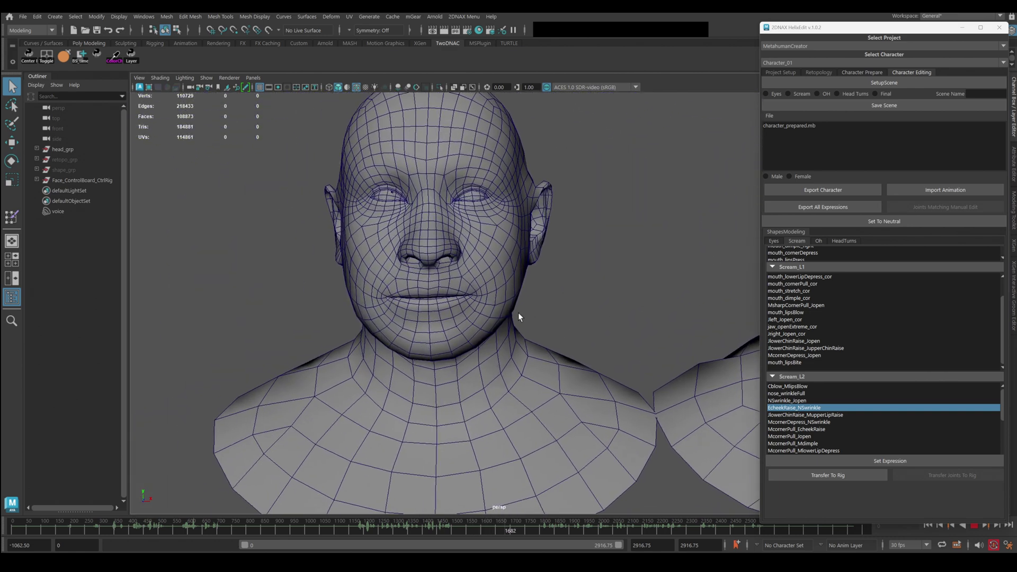
right_click_drag(562, 358, 570, 213, "alt")
middle_click_drag(570, 213, 615, 393, "alt")
right_click_drag(646, 404, 596, 358, "alt")
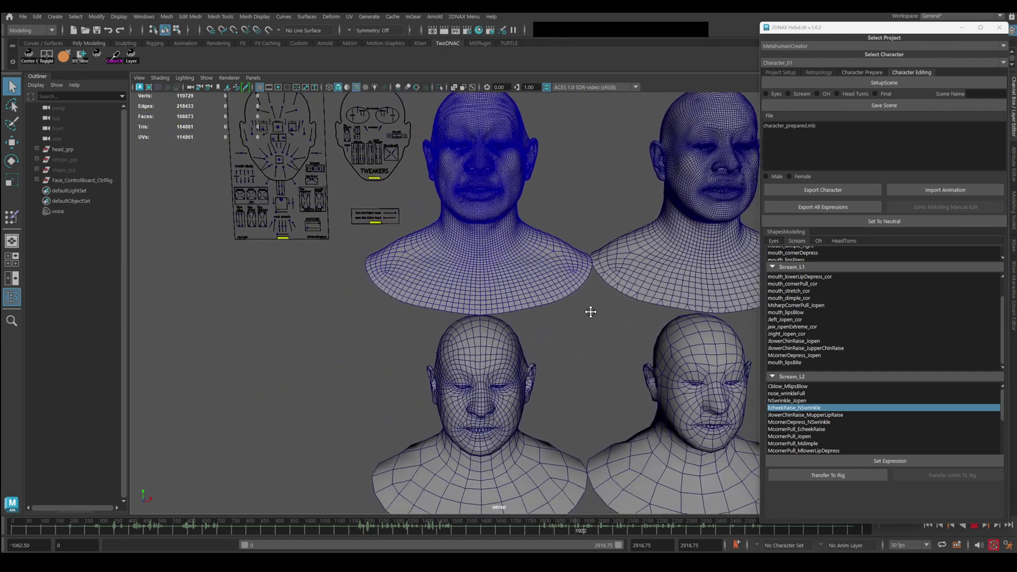